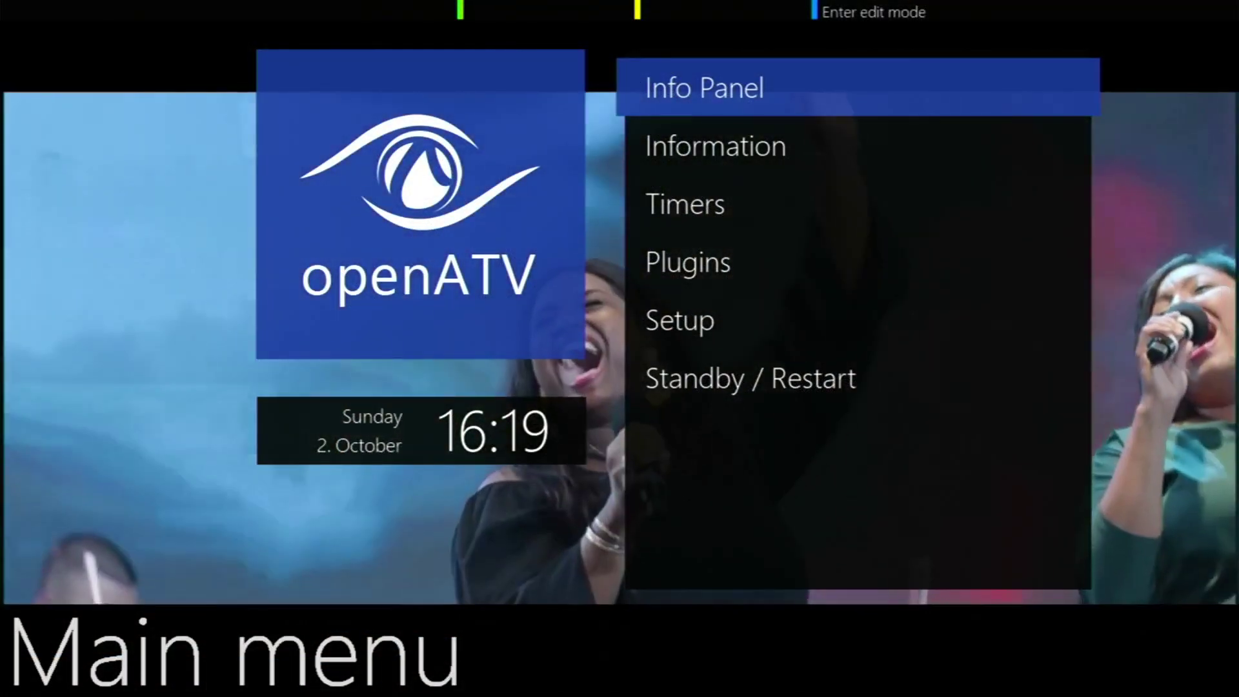
Step: Glance at the Info Panel from the Main menu, then open the Information menu
key("Return")
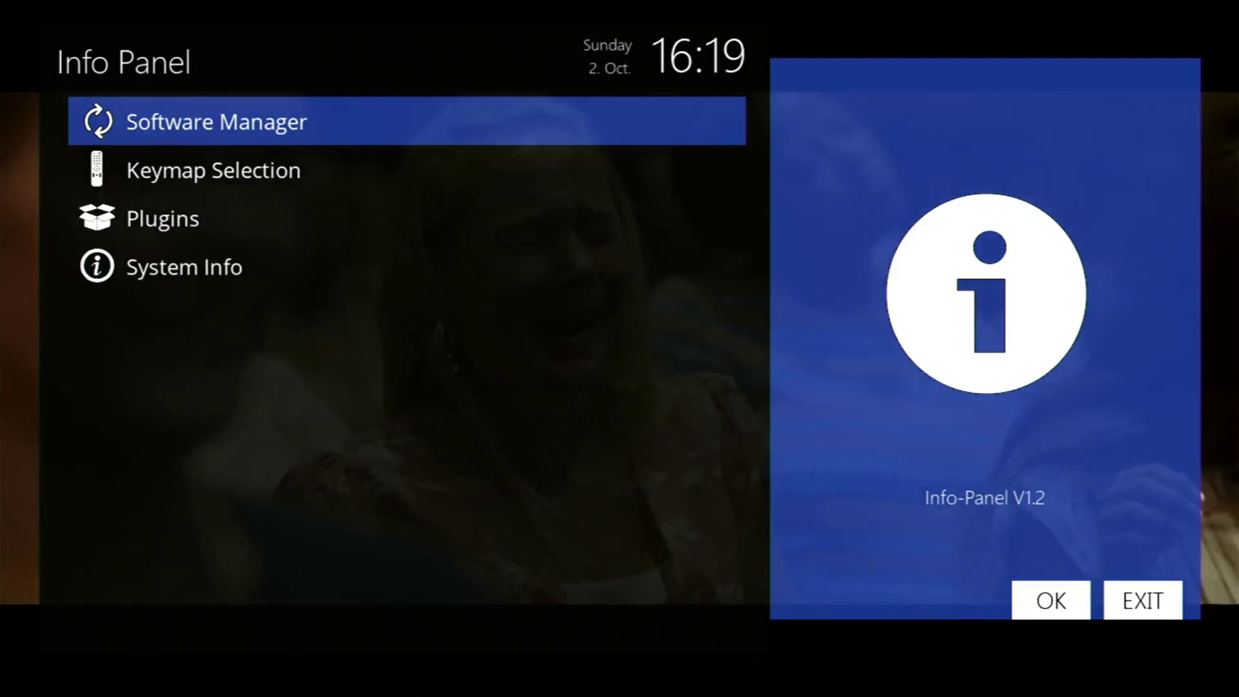
key("Escape")
key("Down")
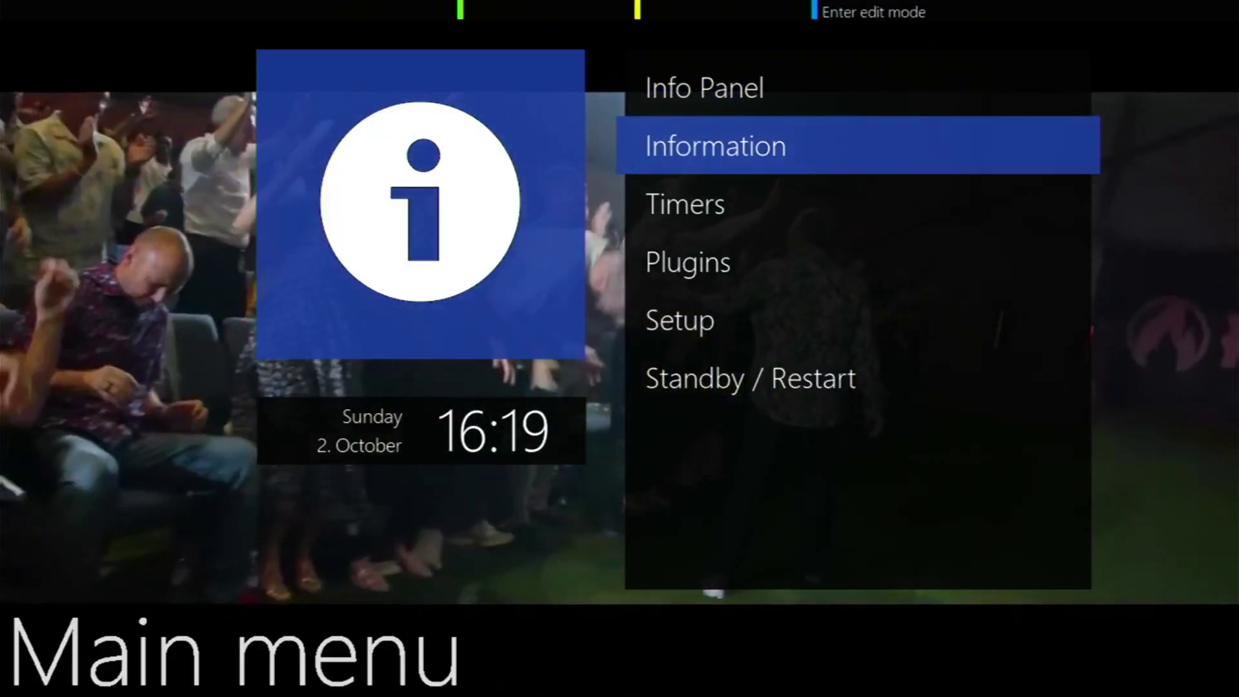
key("Return")
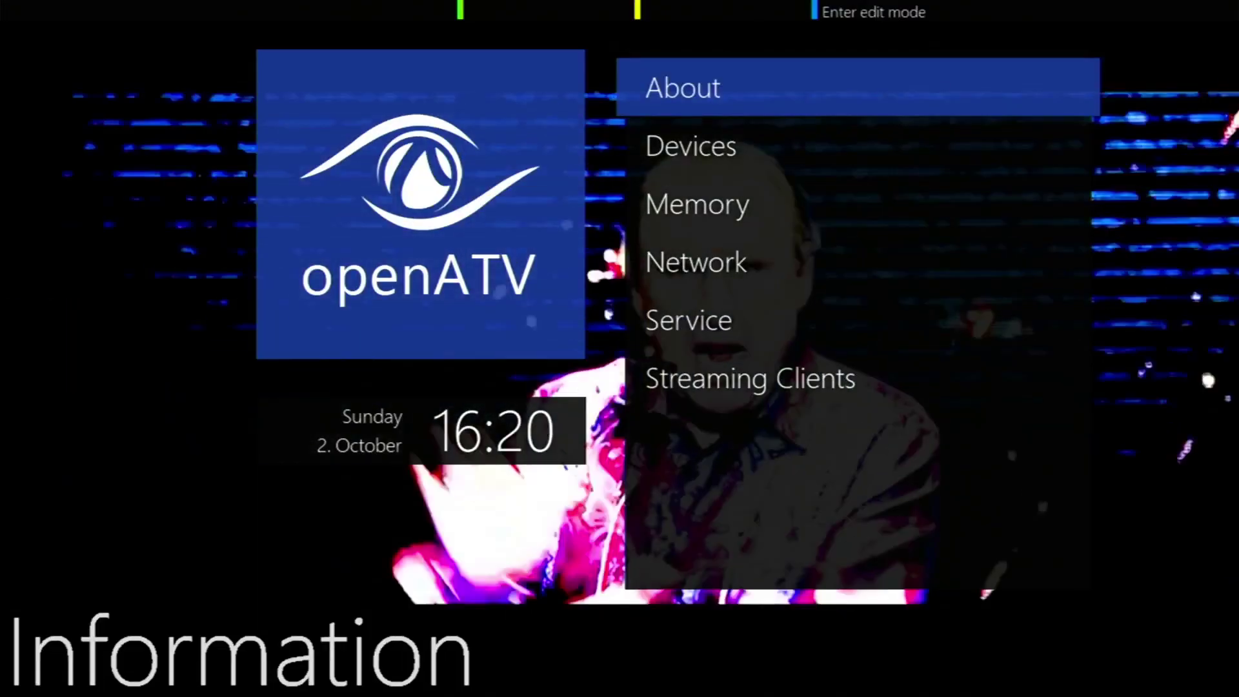
Step: View the About page's image and hardware details, then highlight the Devices entry
key("Return")
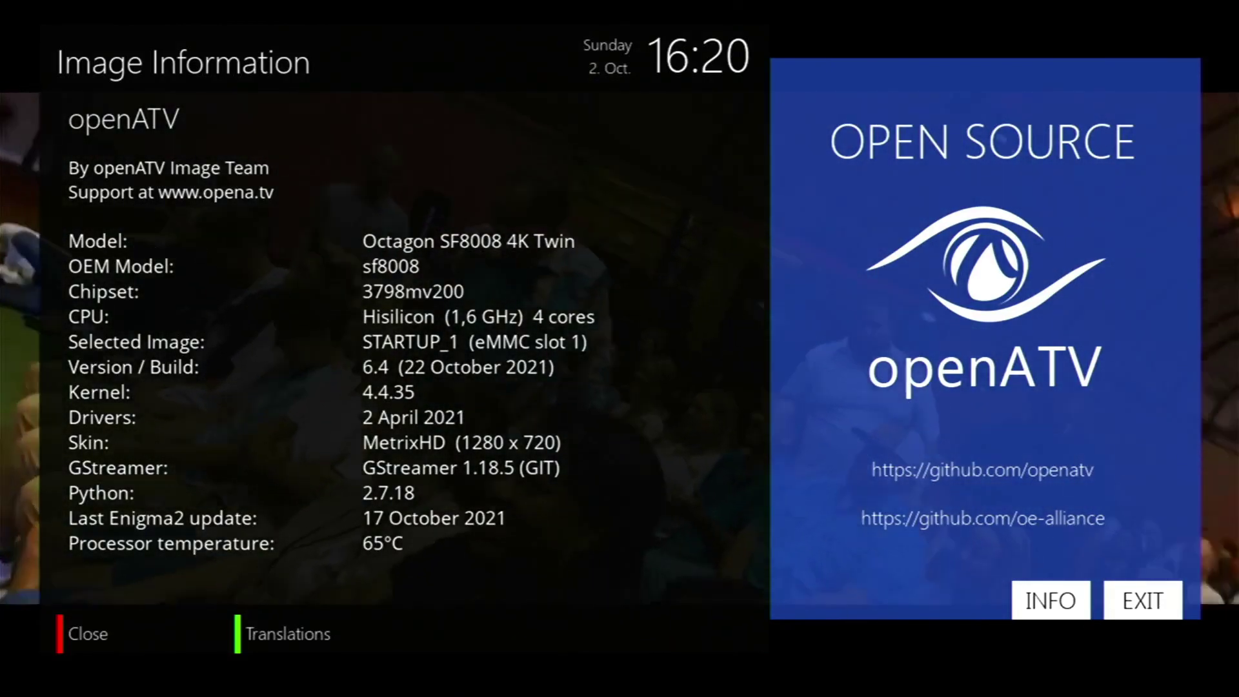
key("Escape")
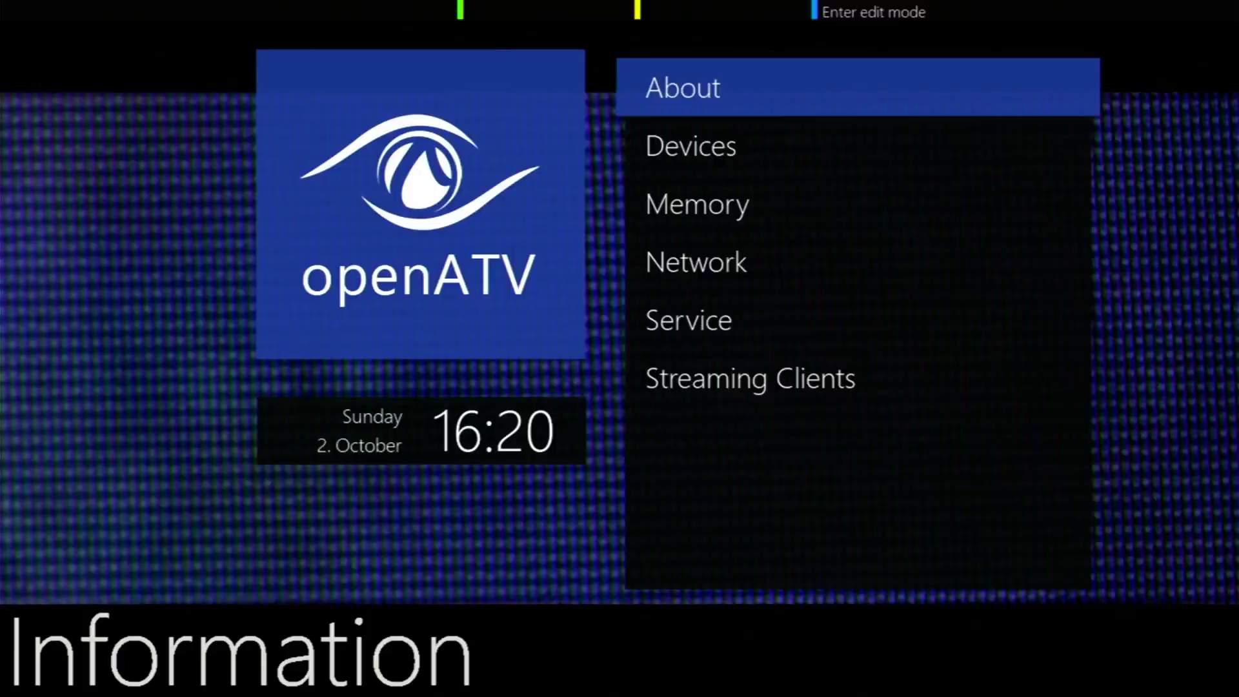
key("Down")
Step: Check Device Information showing Si2166D Tuners A and B, then open the Memory information page
key("Return")
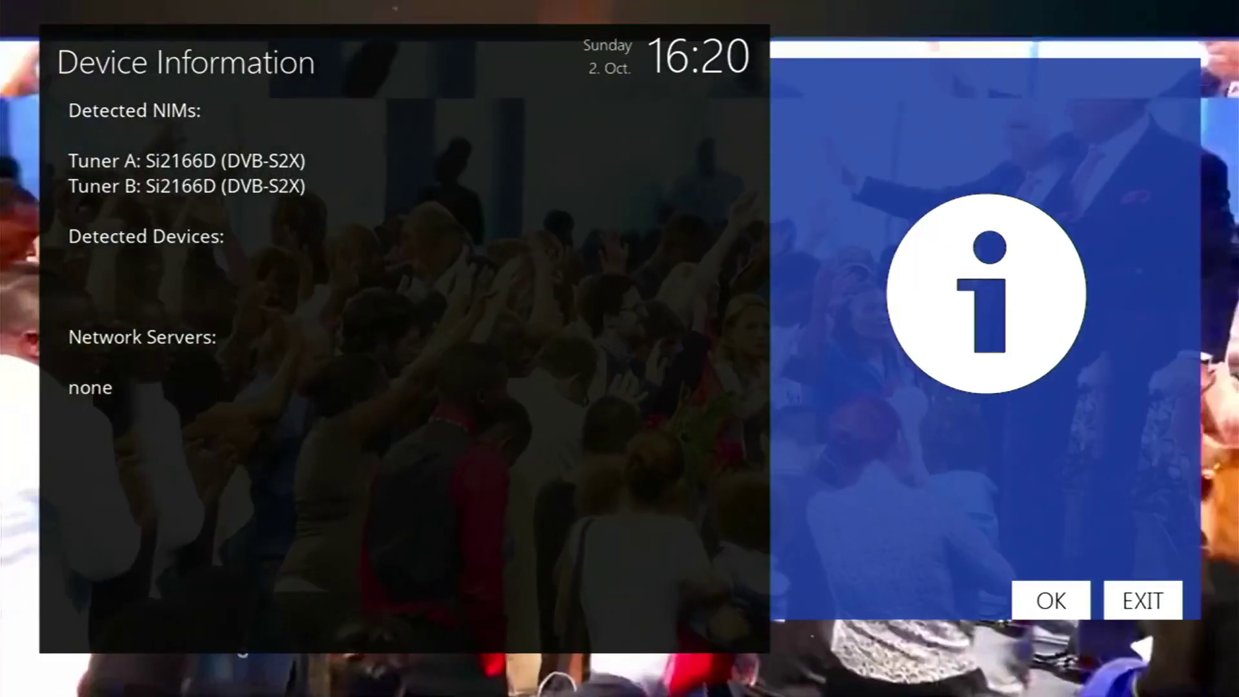
key("Escape")
key("Down")
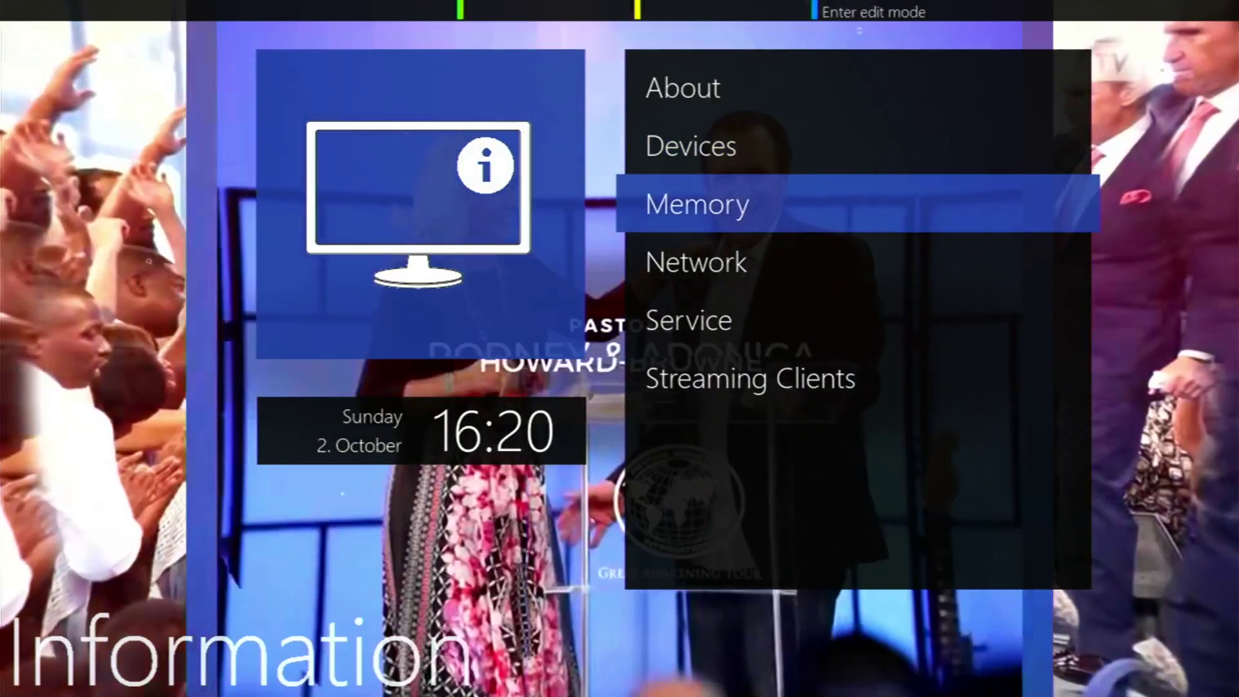
key("Return")
key("Escape")
key("Down")
key("Return")
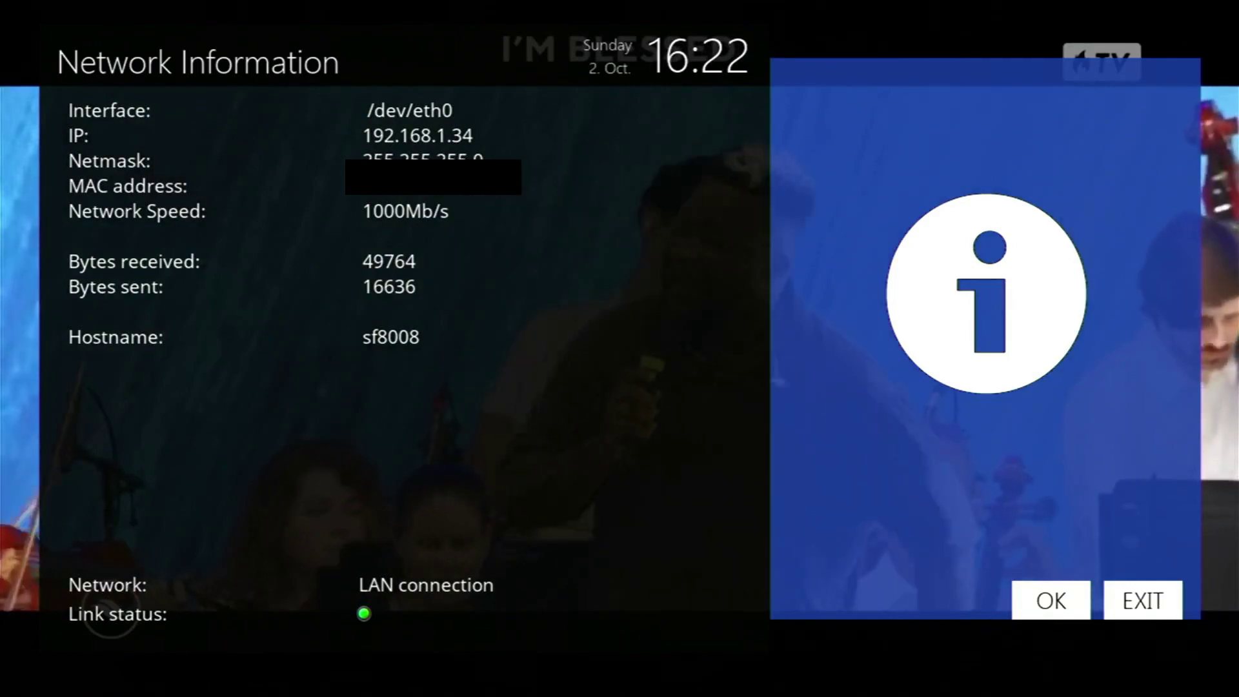
key("Escape")
key("Down")
Step: View the current channel's service info and its tuner details
key("Return")
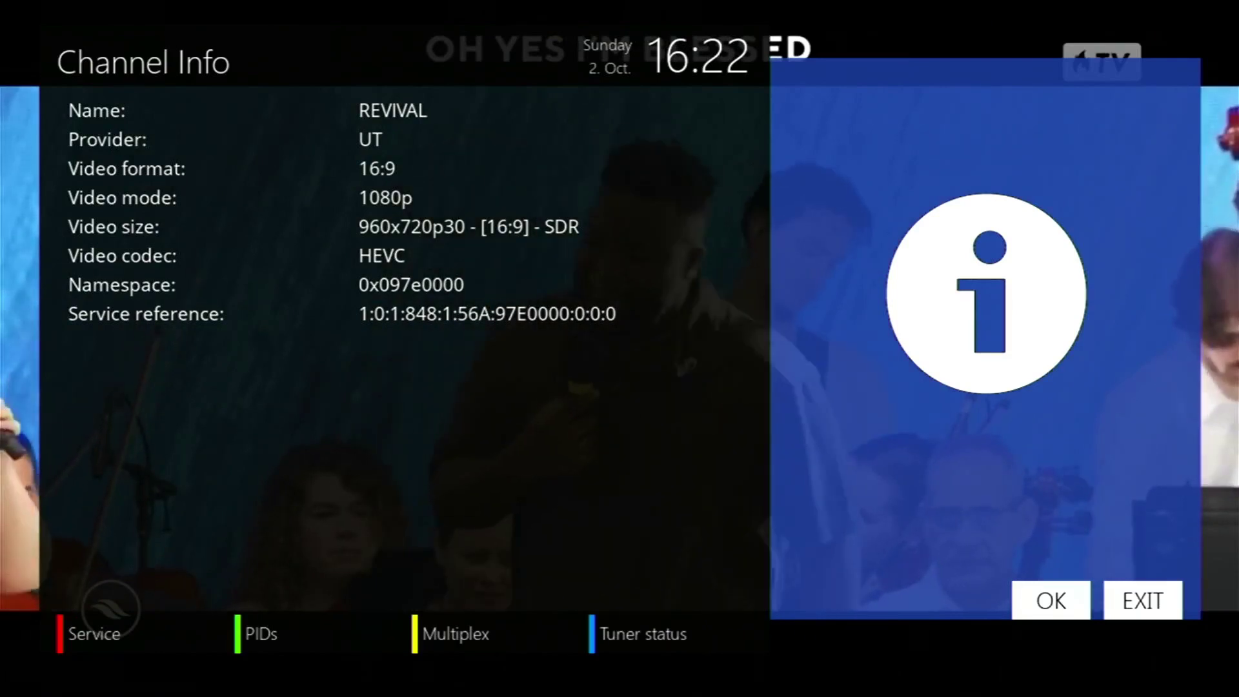
key("blue")
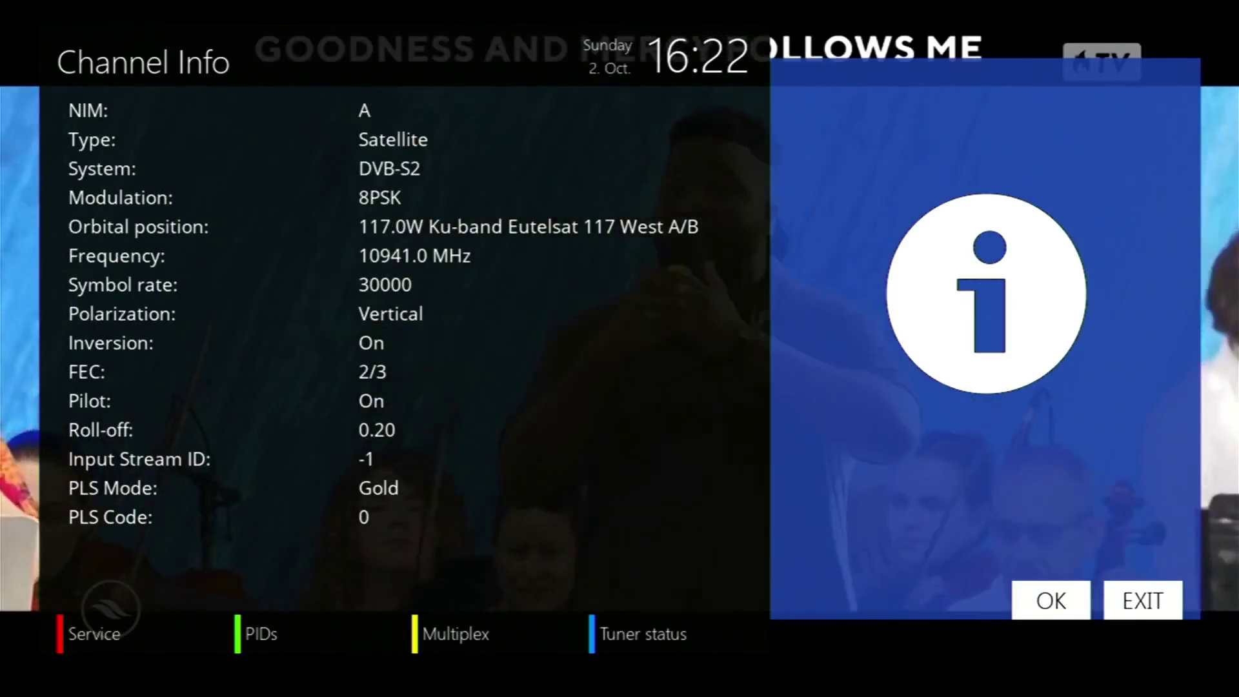
key("Escape")
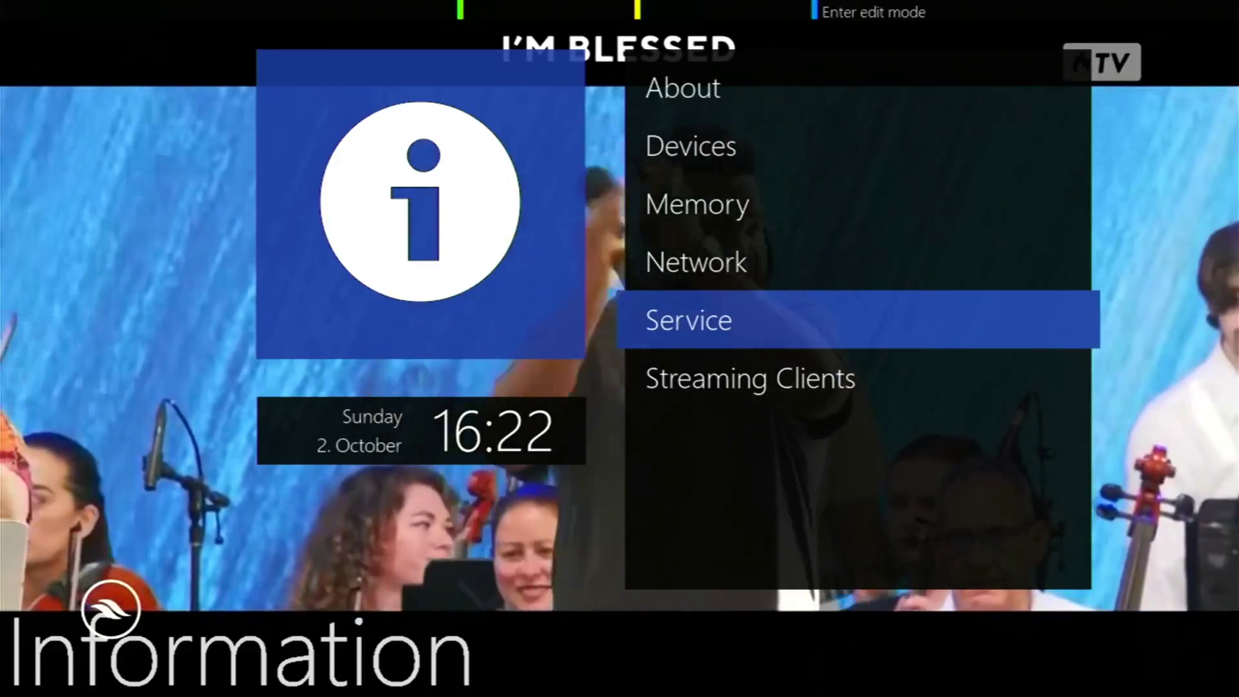
Step: Check Streaming Clients, which lists none, then open the Last Scanned channel list
key("Down")
key("Return")
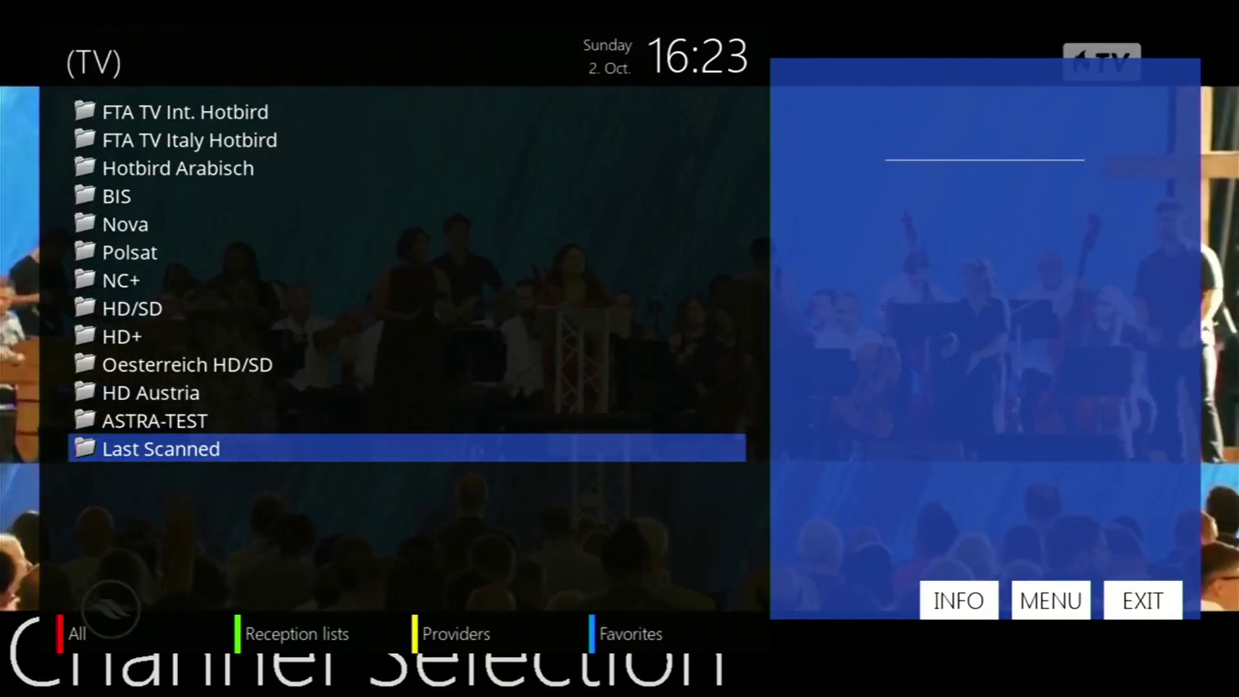
key("Return")
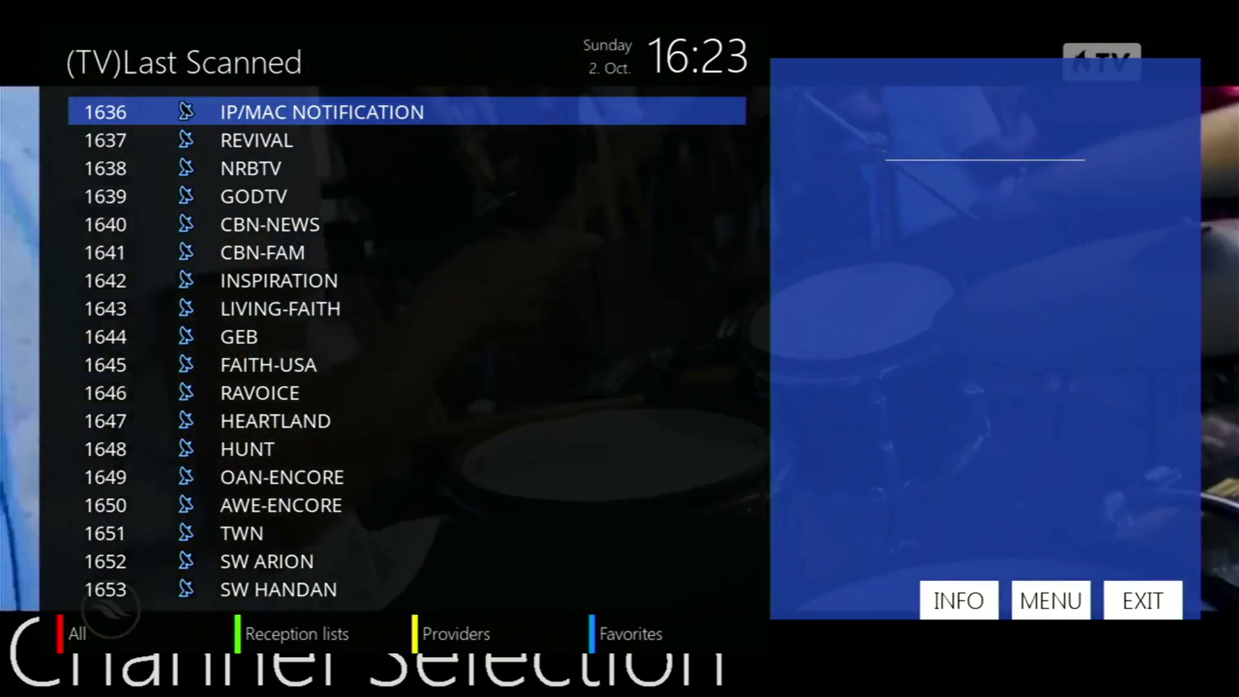
Step: Step down the Last Scanned list past FAITH-USA, RAVOICE, HUNT and OAN-ENCORE to AWE-ENCORE
key("Down")
key("Down")
key("Down")
key("Down")
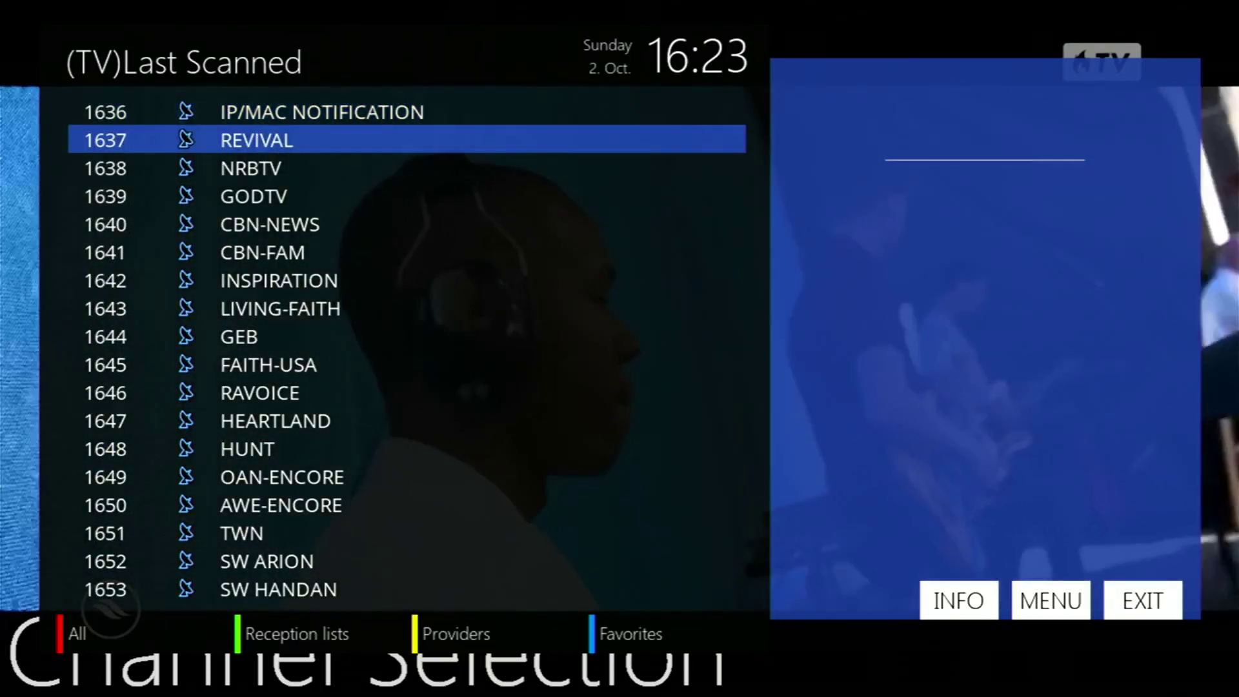
key("Down")
key("Down")
key("Down")
key("Down")
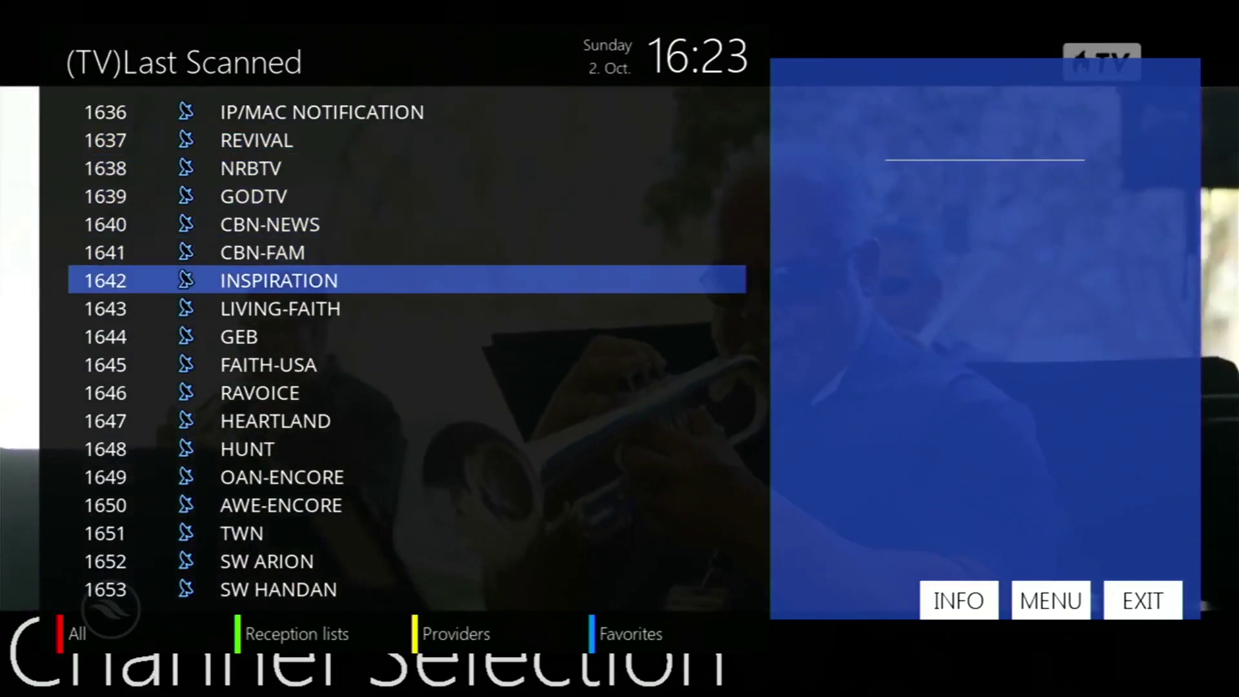
key("Down")
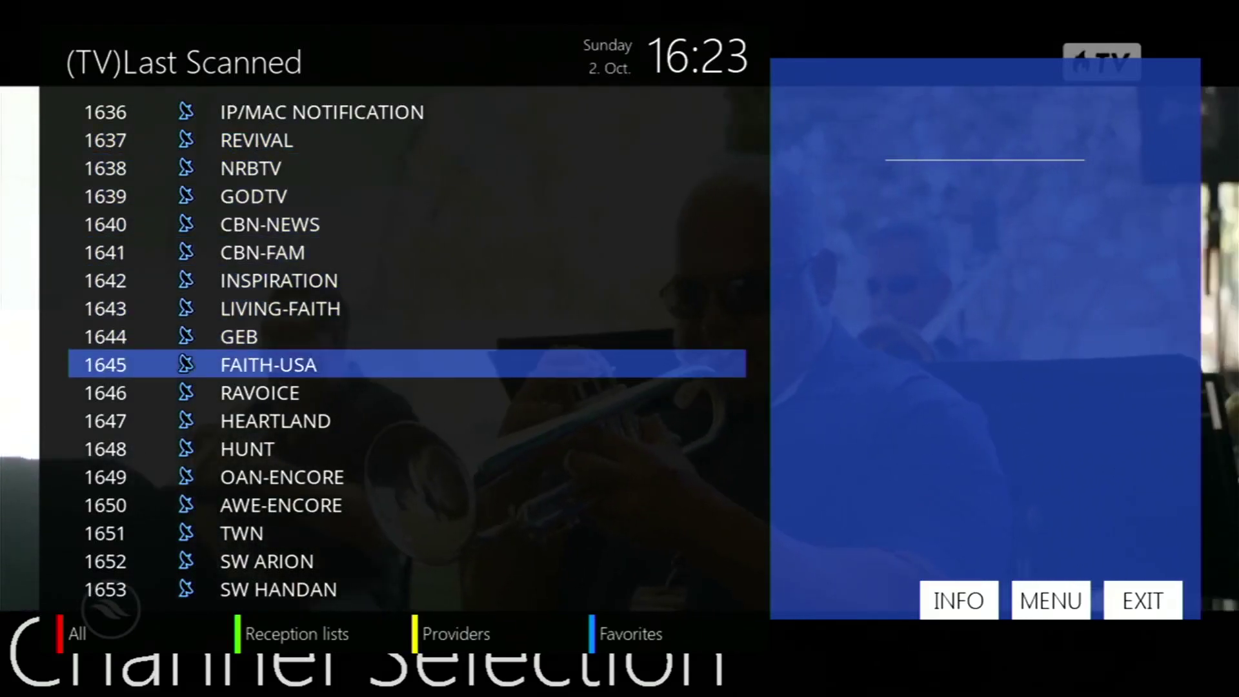
key("Down")
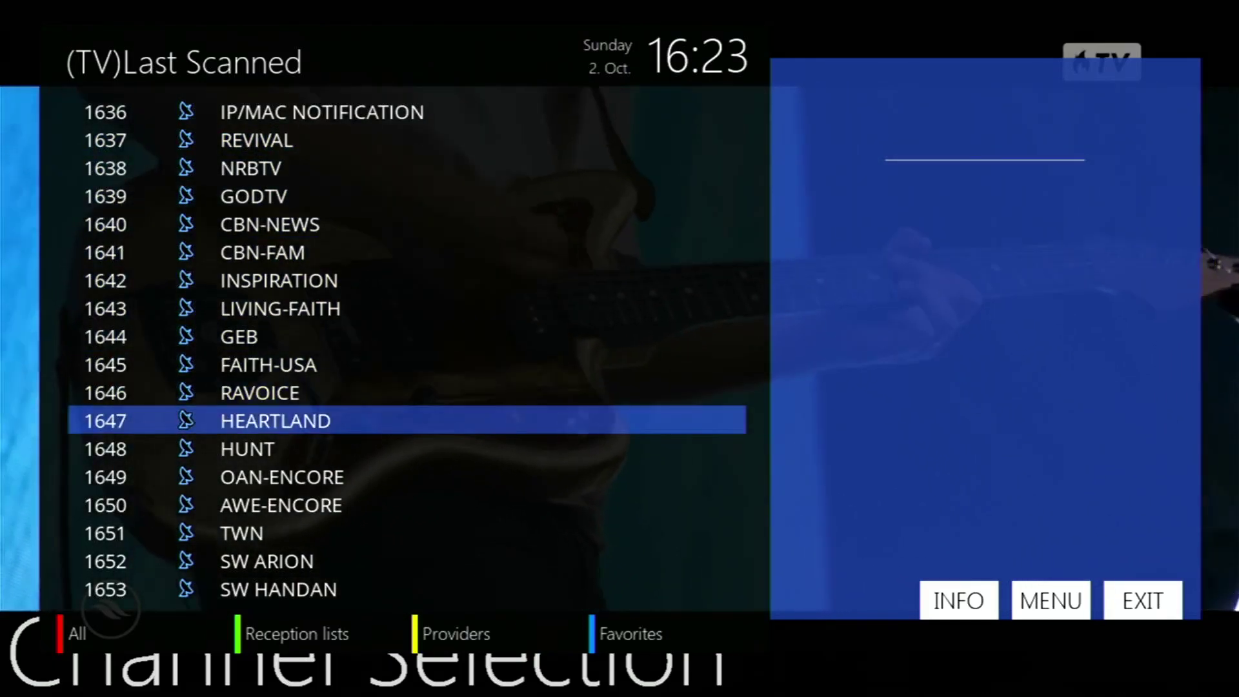
key("Down")
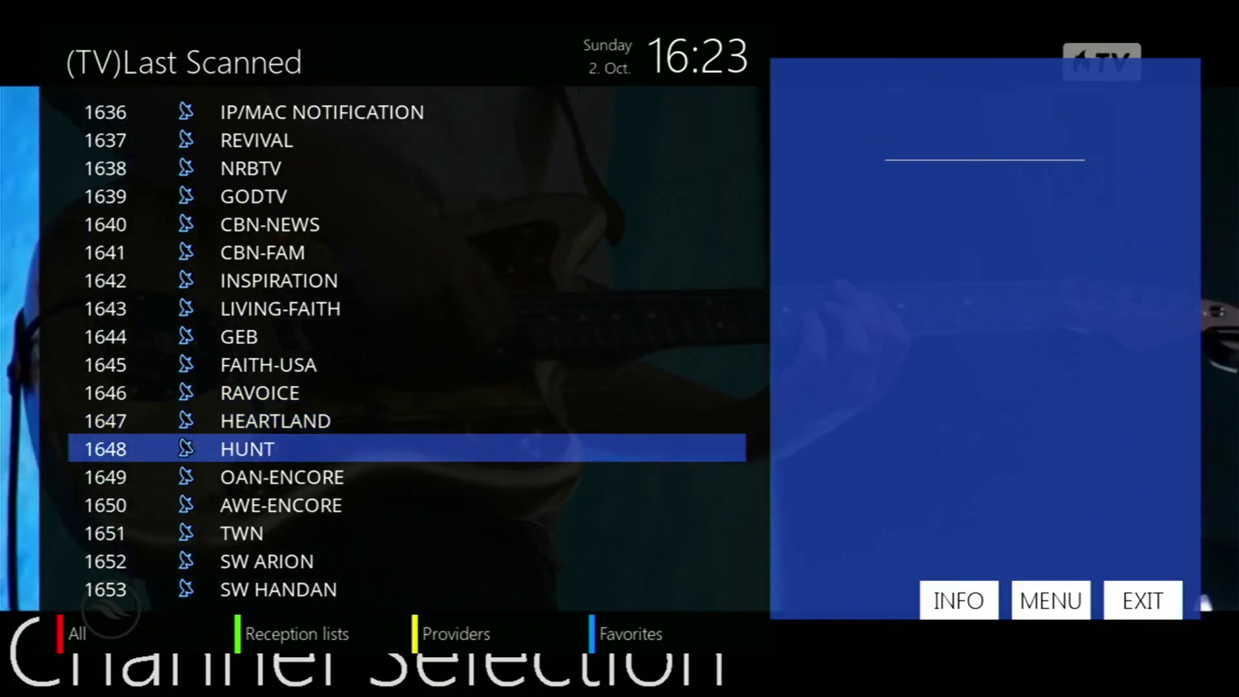
key("Down")
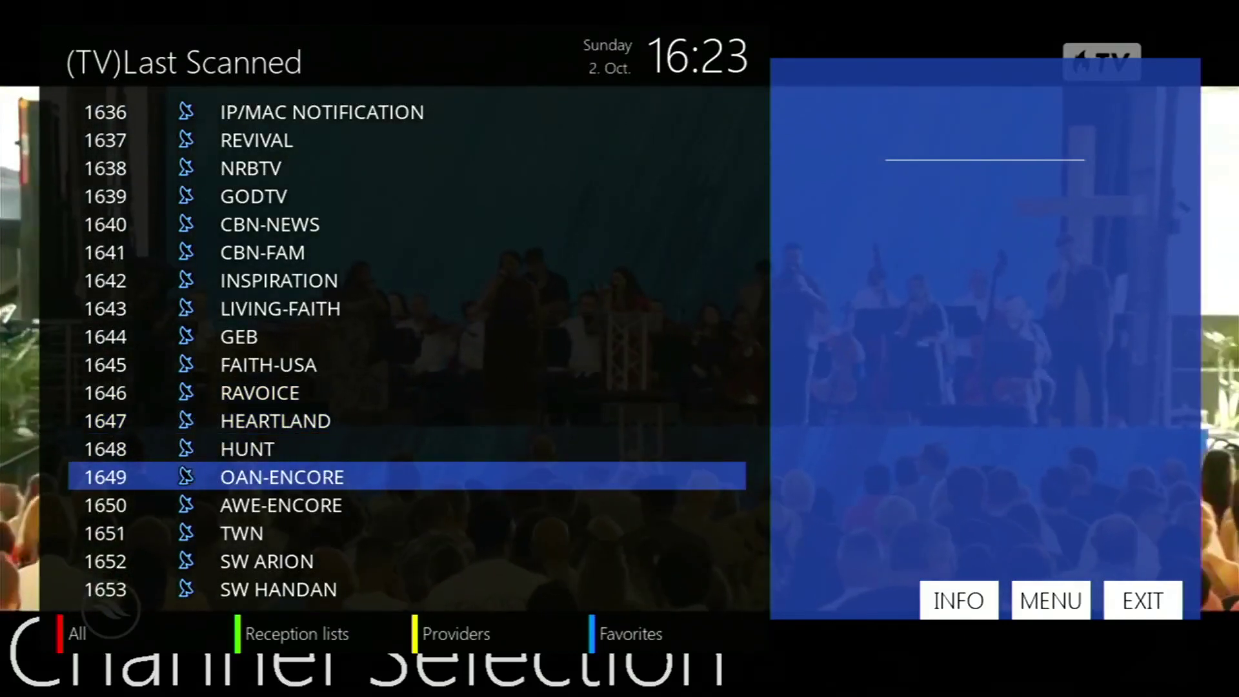
key("Down")
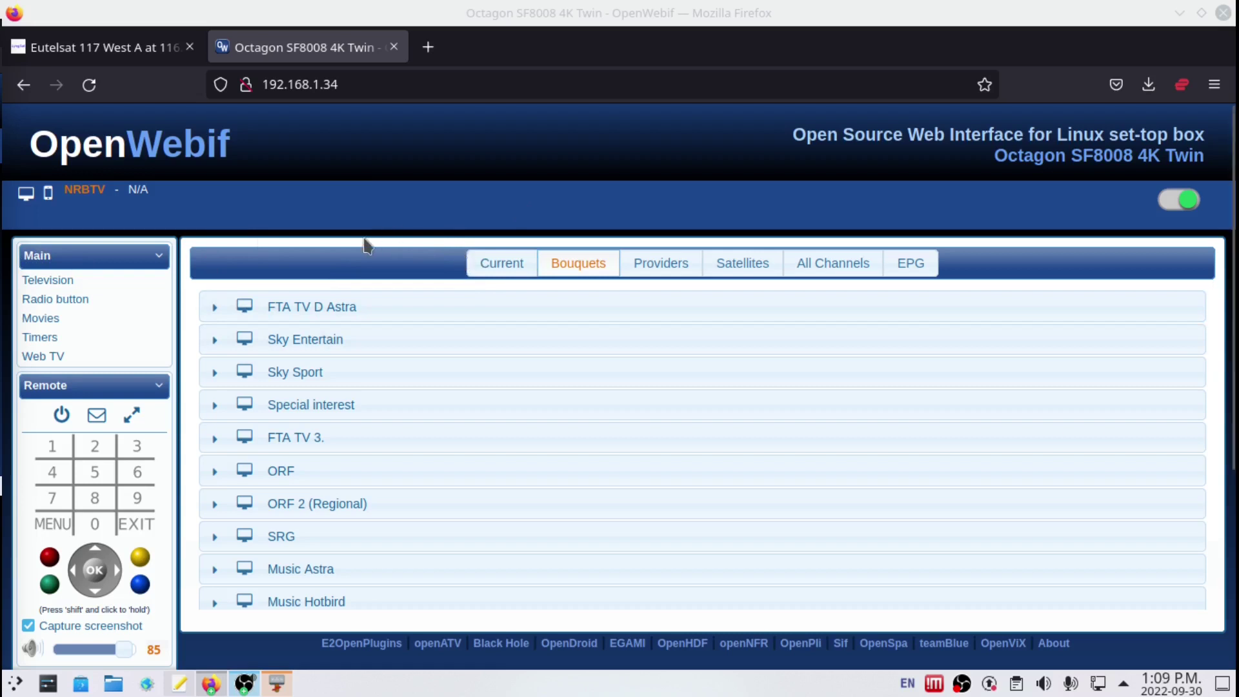
Step: In OpenWebif, view the now-playing channel's details and capture a screenshot of the TV picture
left_click(501, 264)
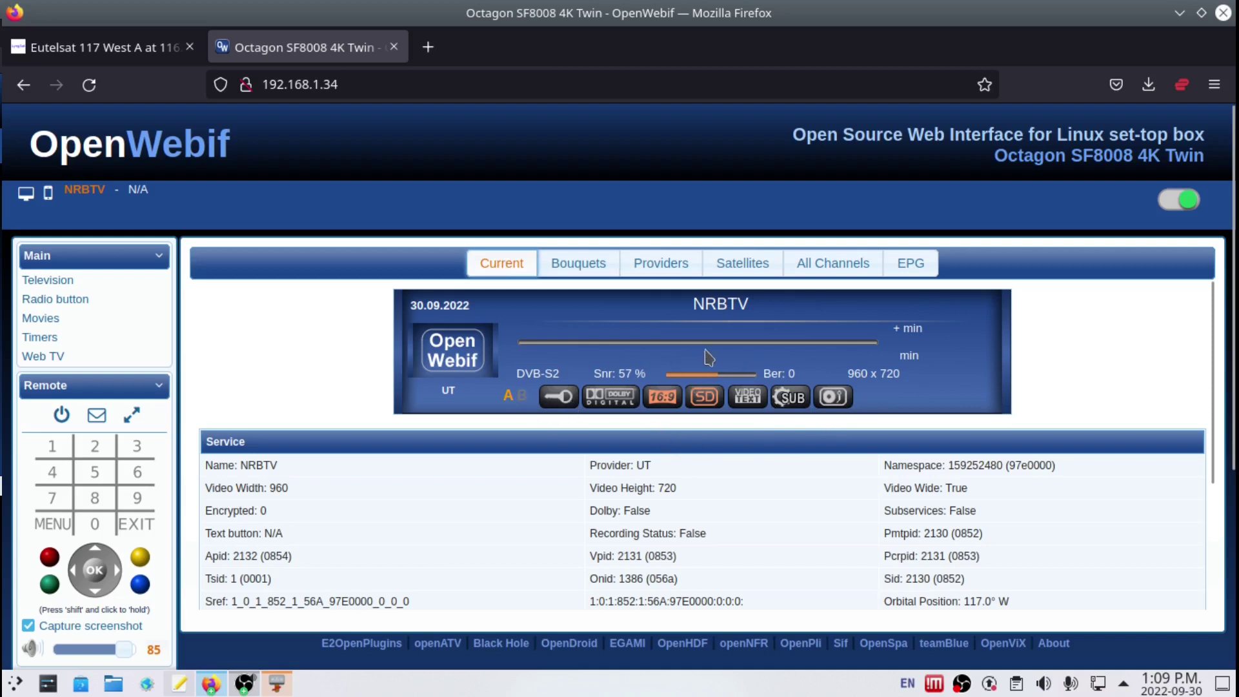
scroll(517, 474, "down", 3)
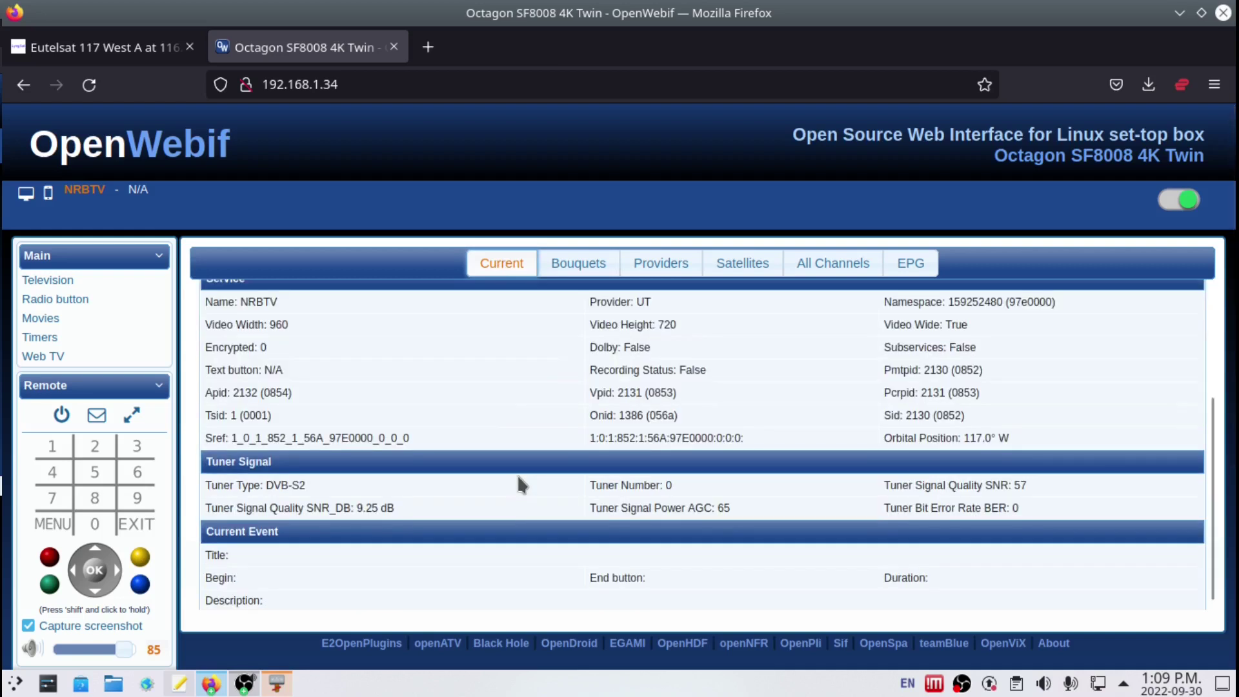
scroll(520, 474, "up", 3)
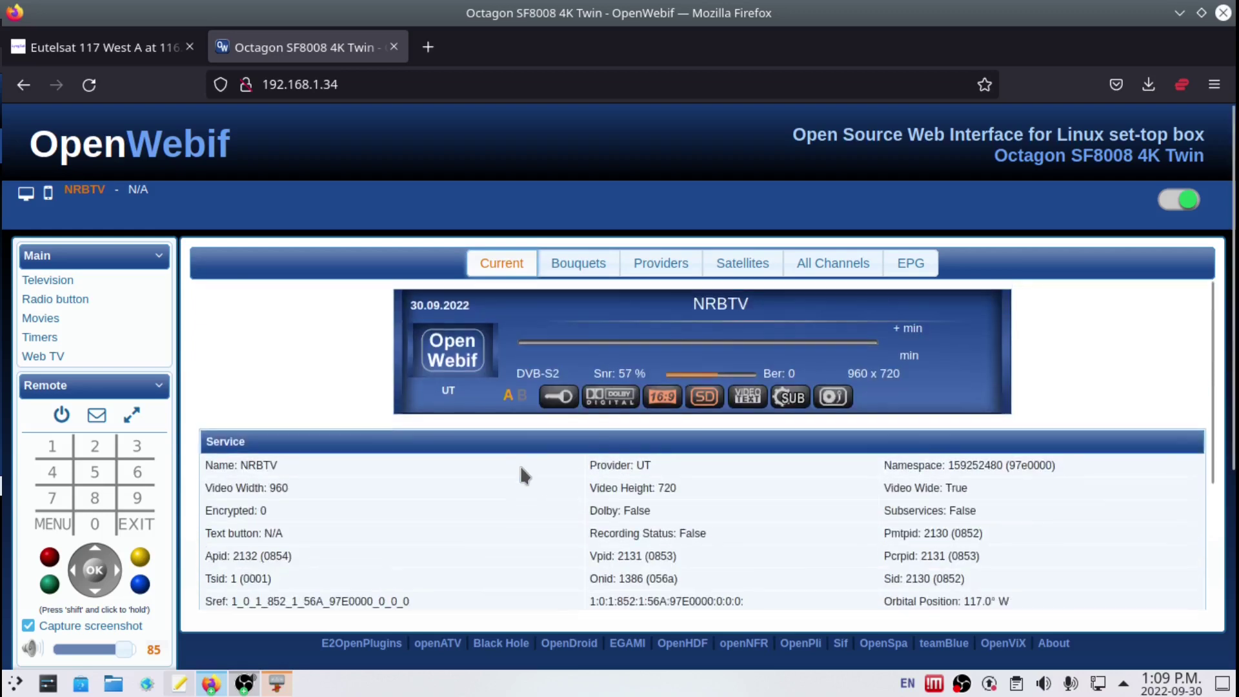
left_click(115, 626)
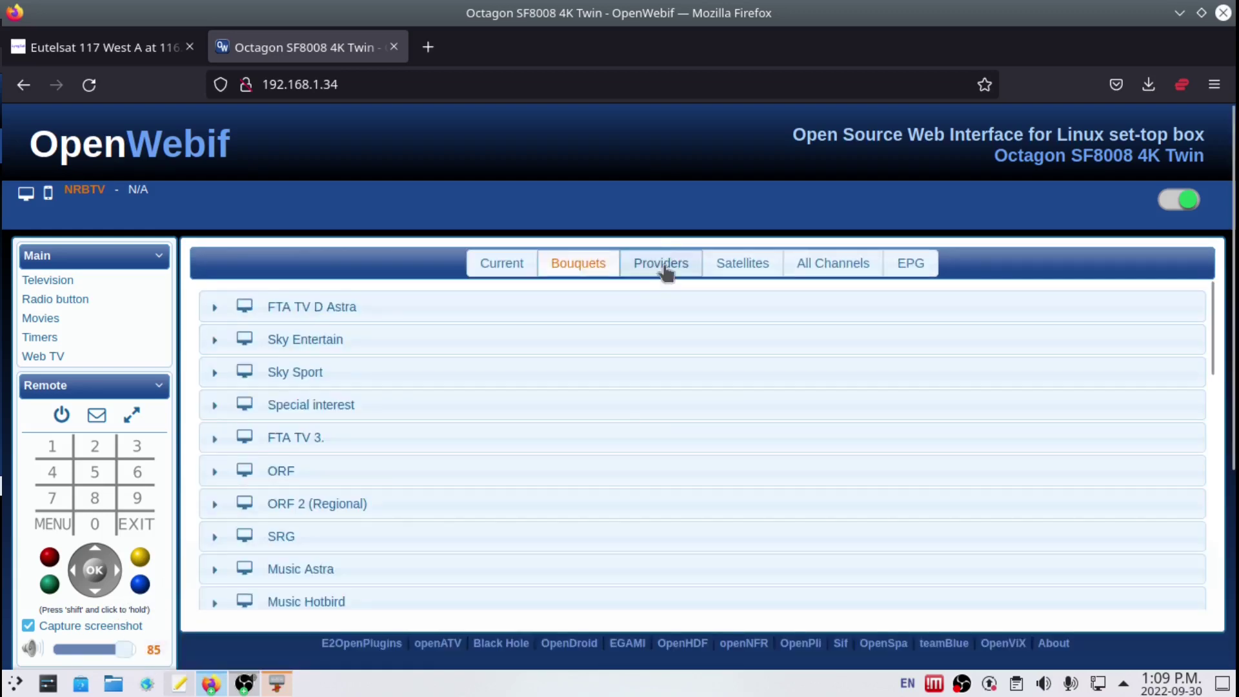
Step: Browse Providers, Satellites and EPG, then expand the 117.0W Ku-band Eutelsat 117 West A/B - New group
left_click(664, 267)
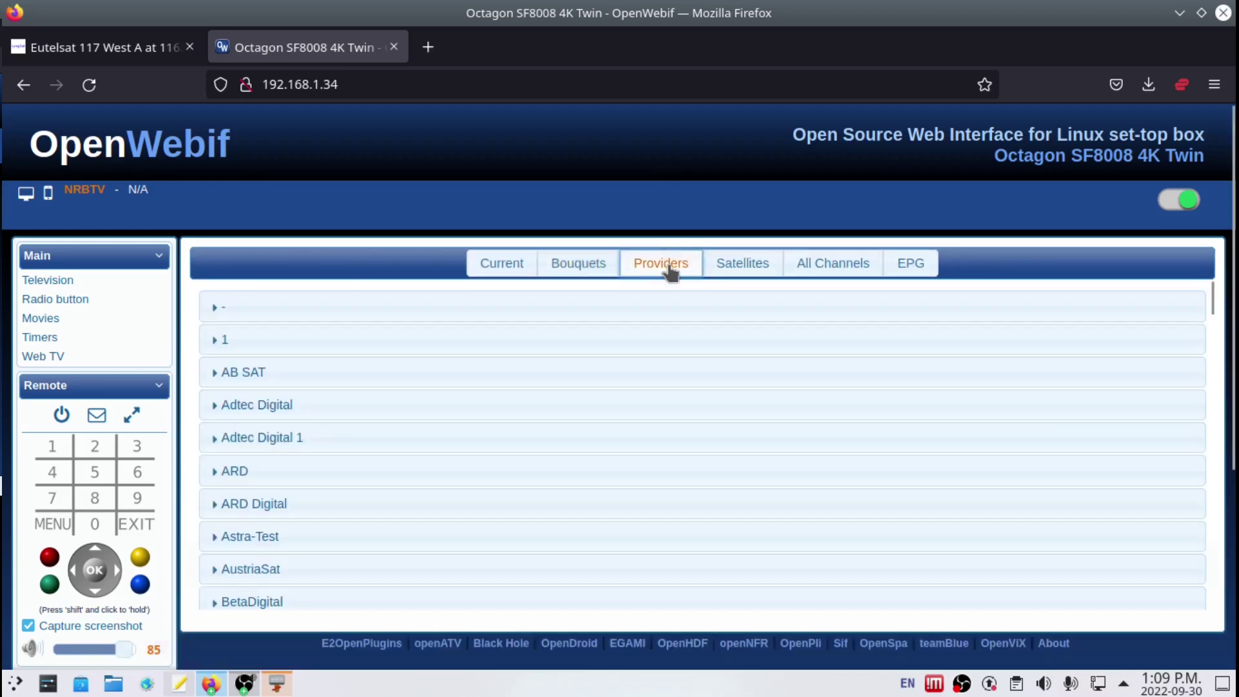
left_click(740, 266)
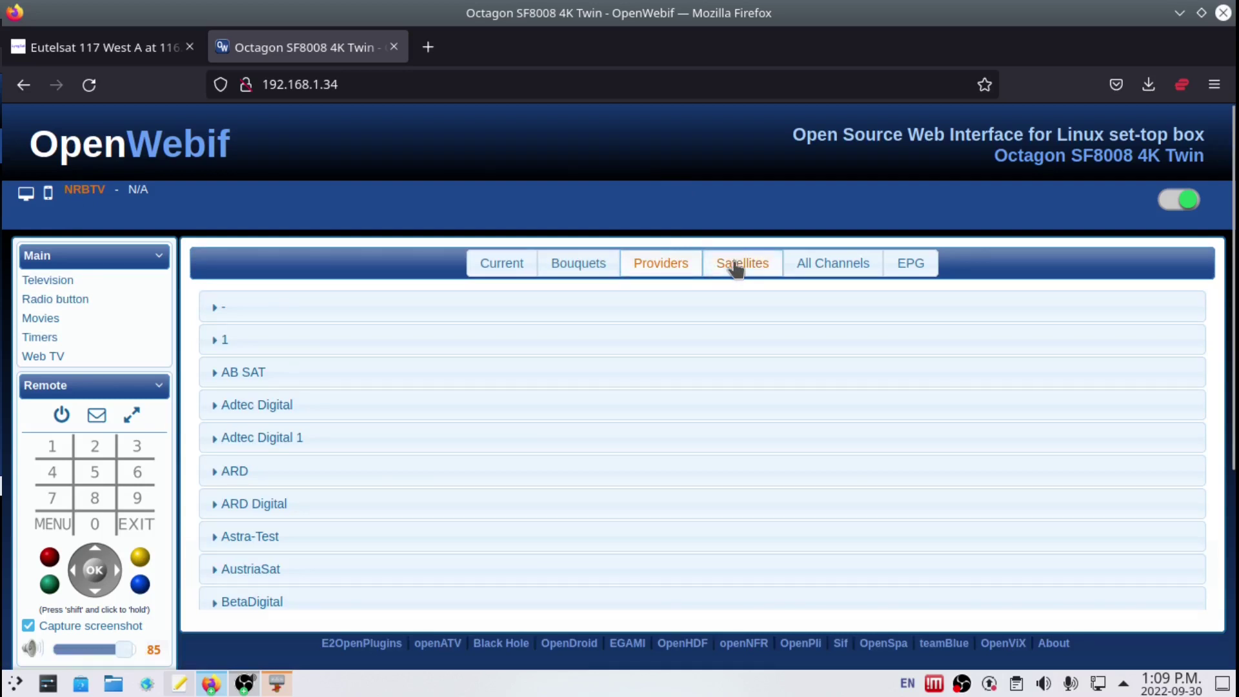
left_click(929, 269)
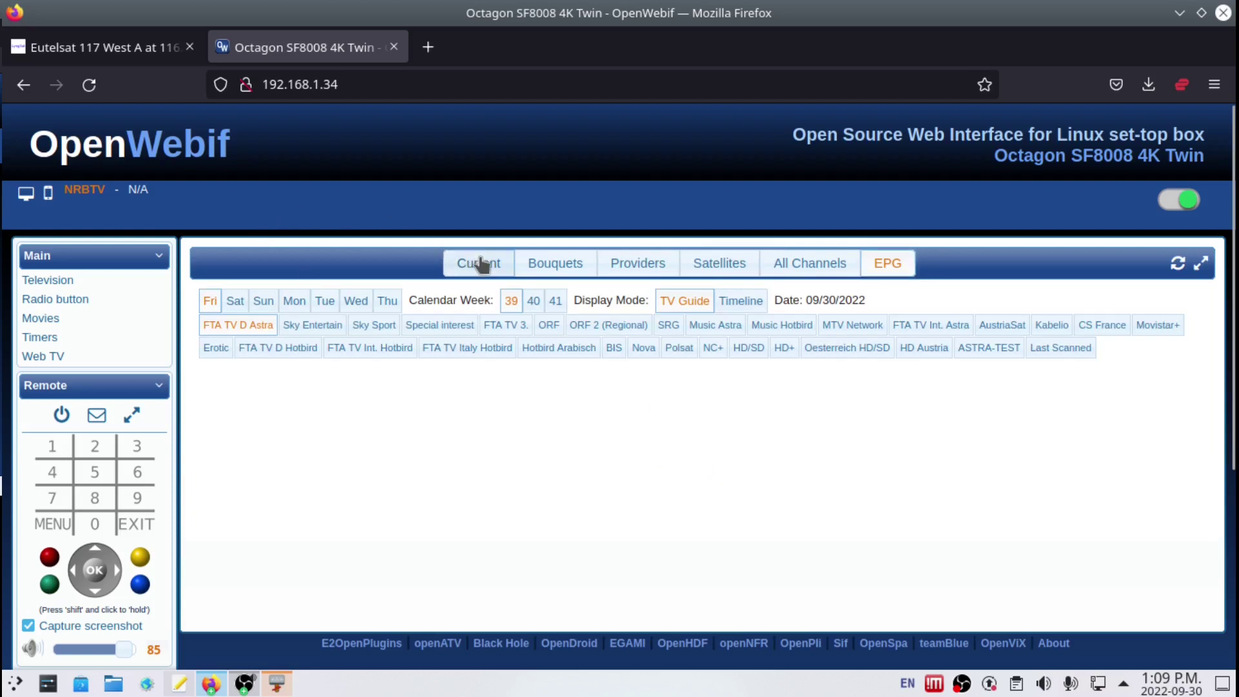
left_click(718, 263)
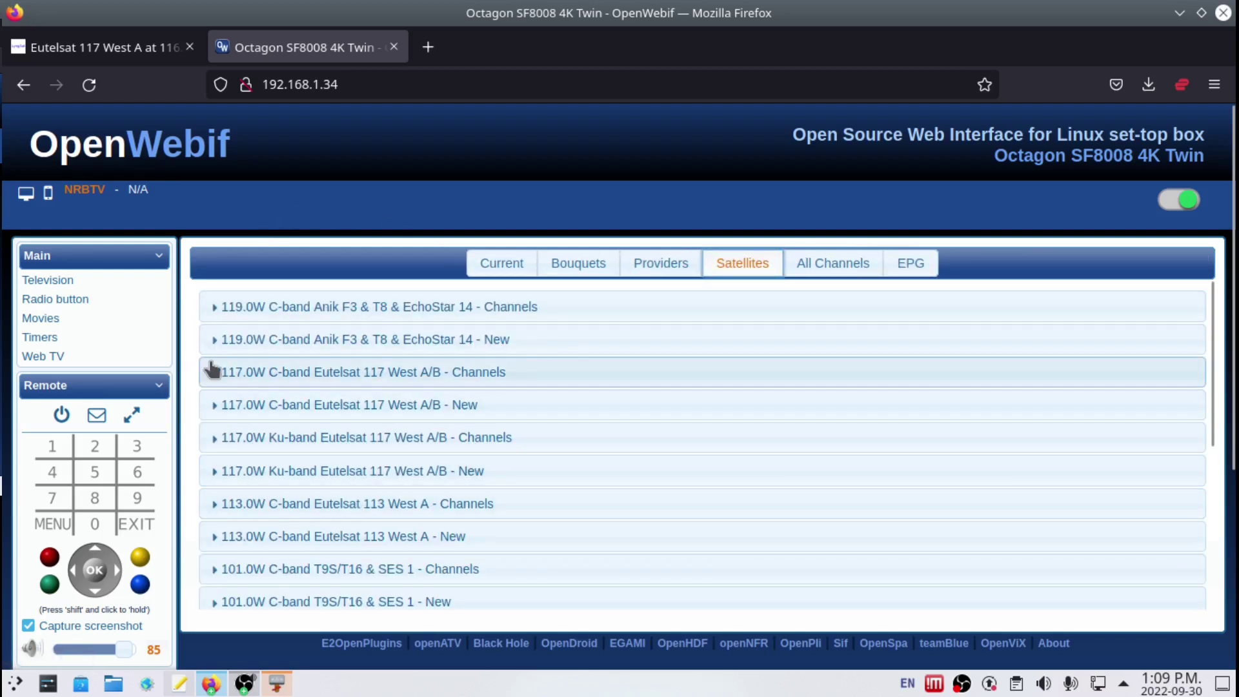
left_click(212, 471)
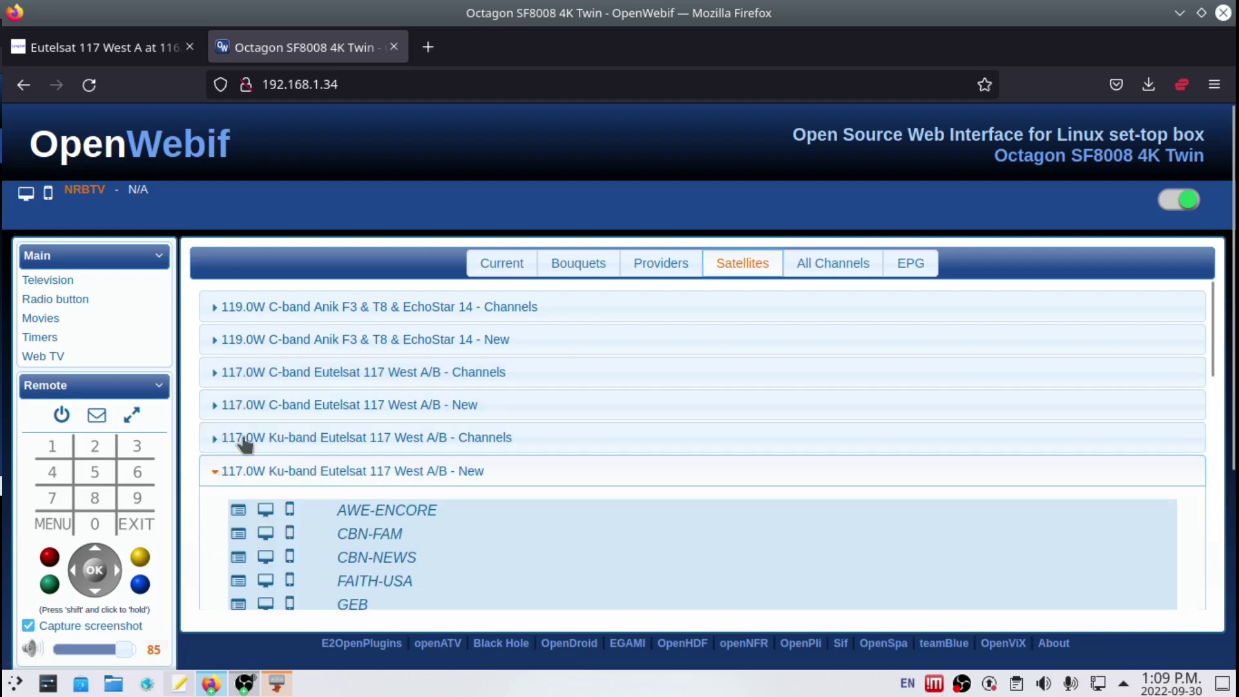
scroll(534, 412, "down", 4)
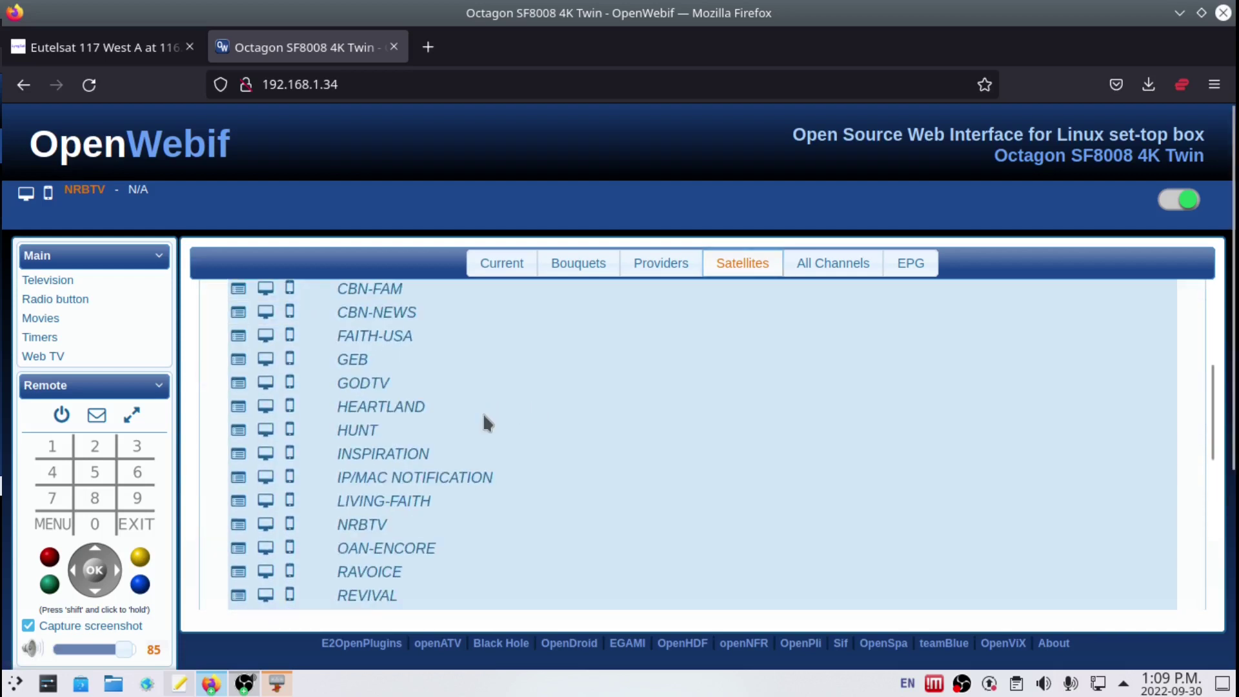
Step: Zap to HUNT, then CBN-NEWS, and fetch CBN-NEWS's transcoded stream playlist
left_click(346, 431)
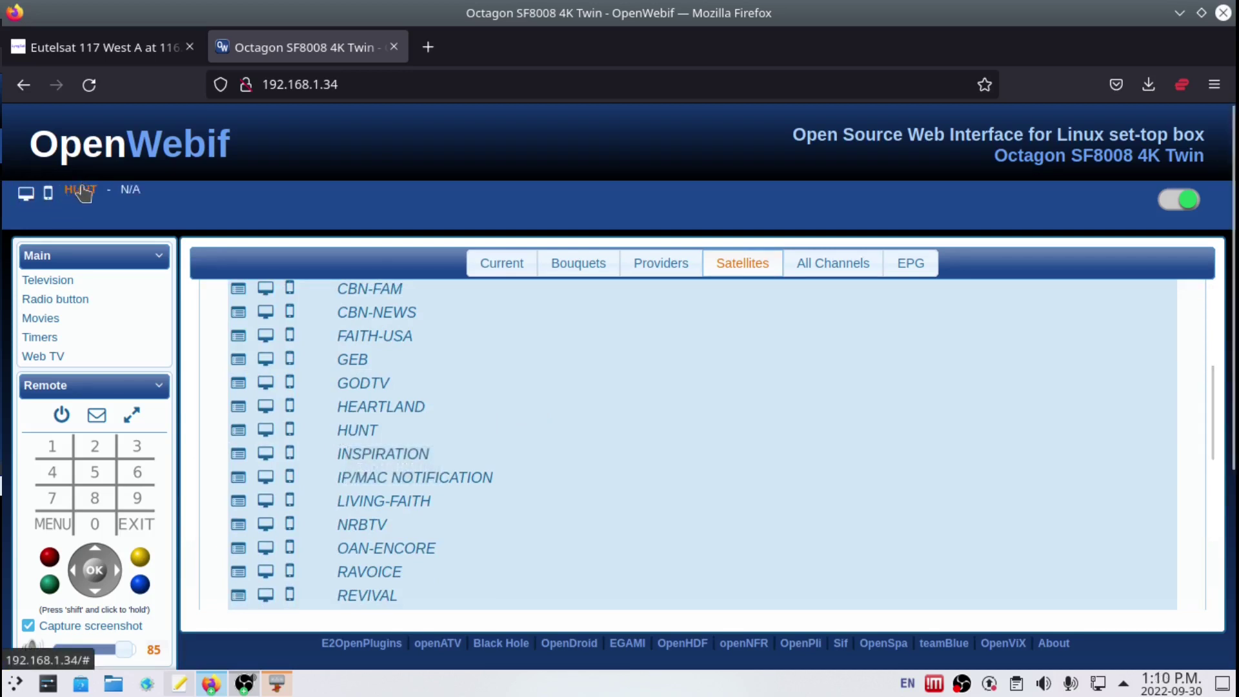
scroll(413, 446, "up", 2)
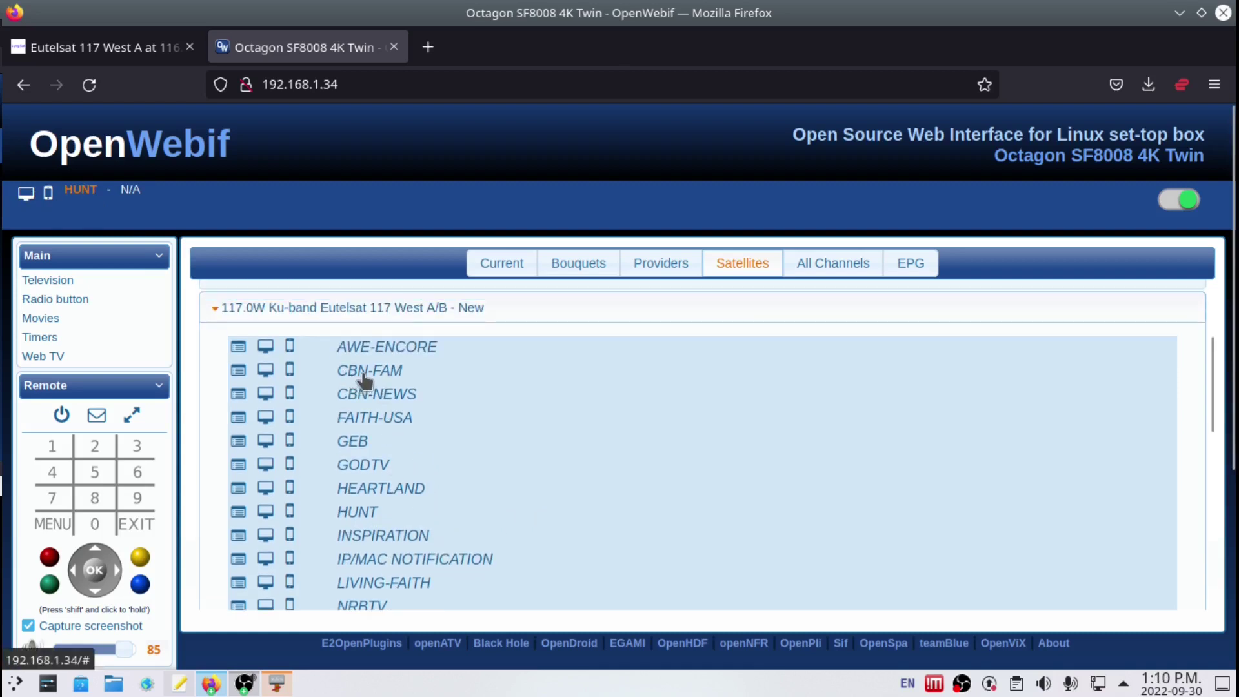
left_click(370, 399)
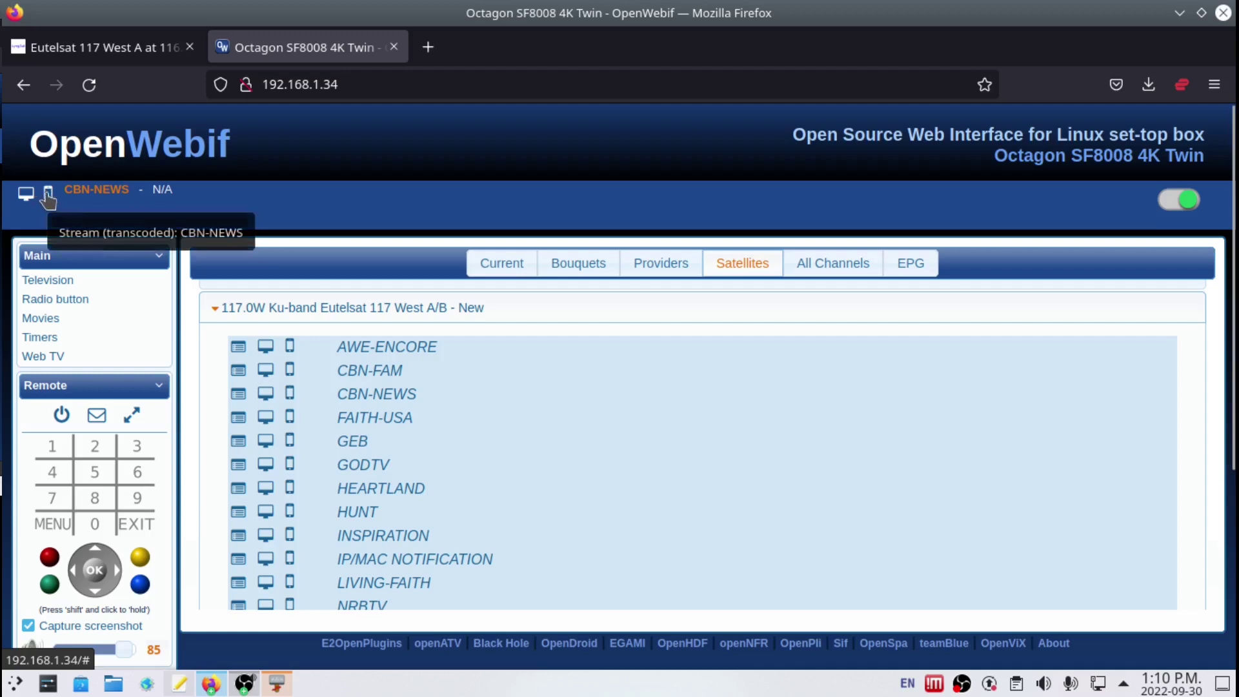
left_click(47, 193)
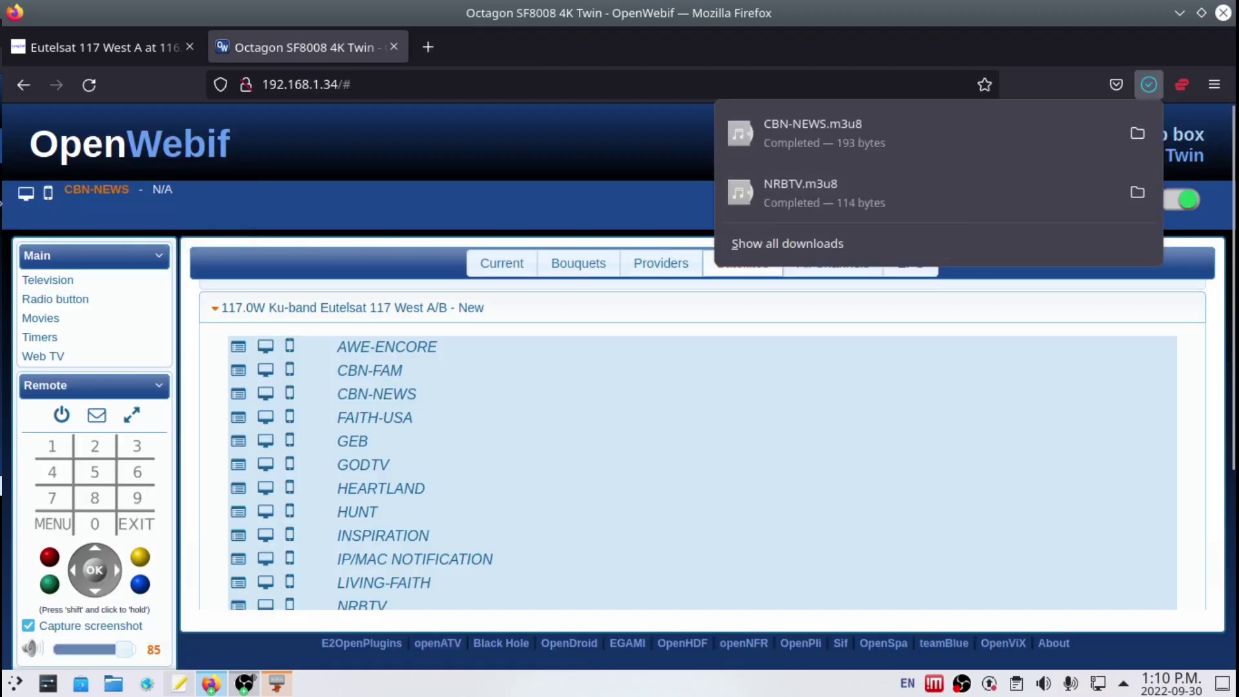
Step: Play the downloaded CBN-NEWS.m3u8 playlist in mpv from Firefox's downloads
right_click(813, 150)
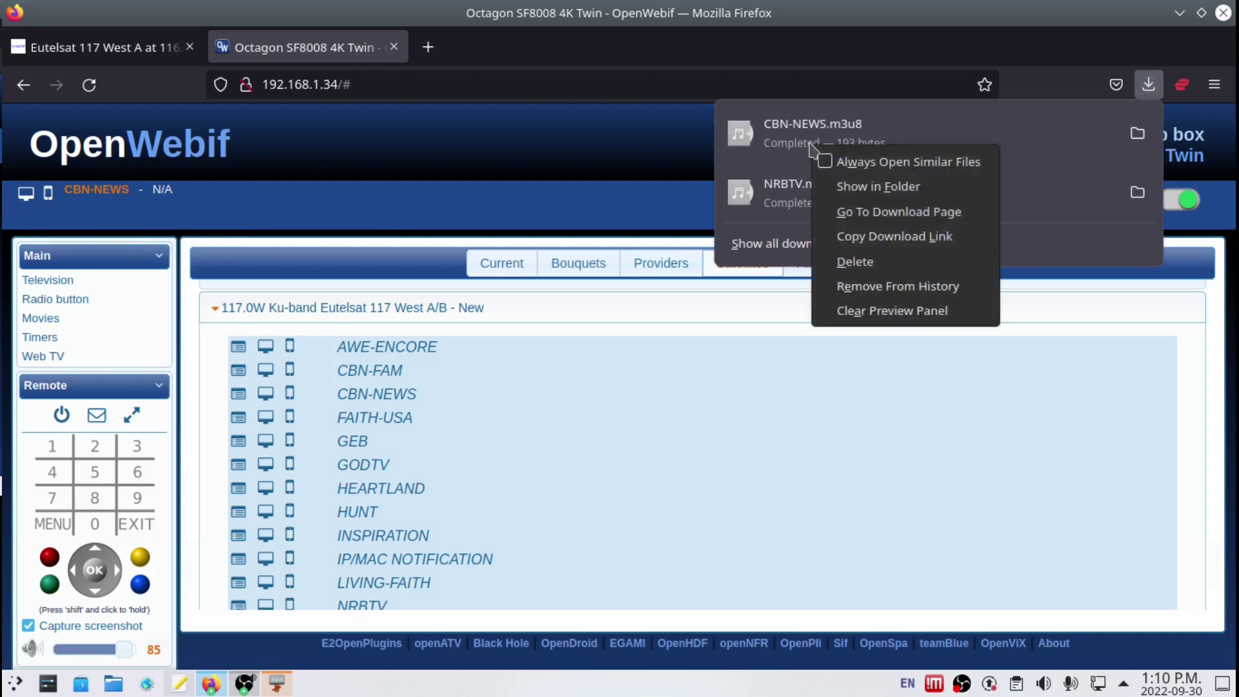
key("Escape")
left_click(782, 134)
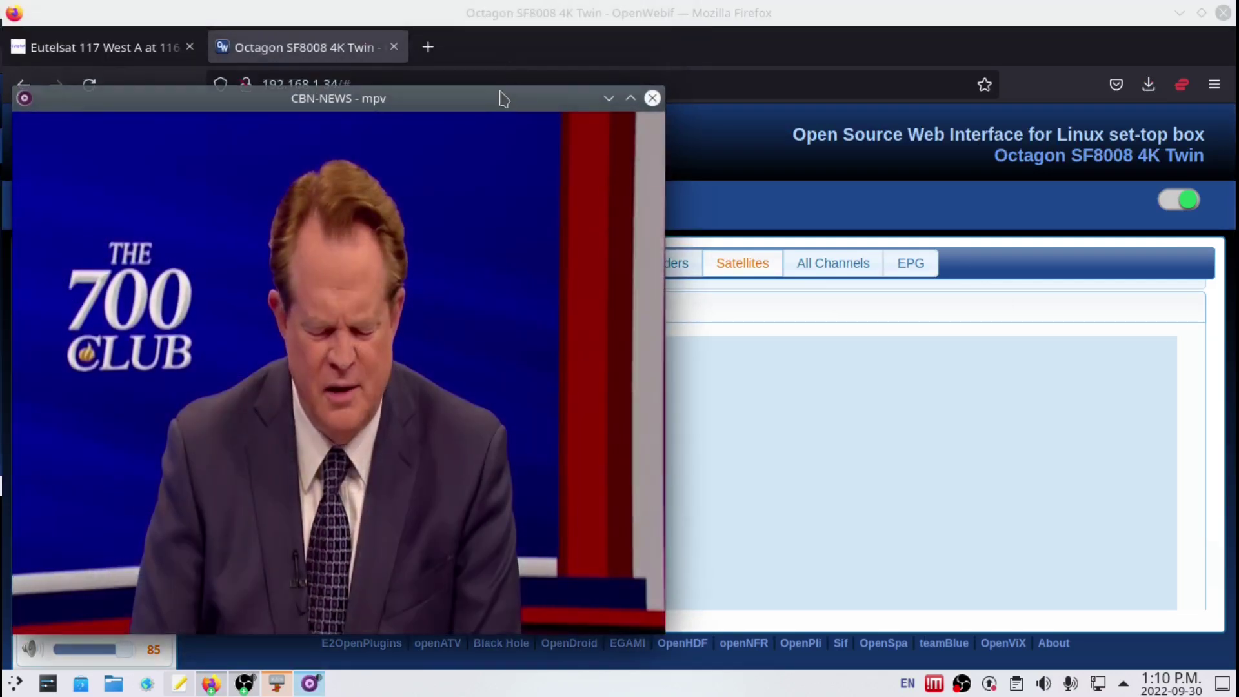
Step: Shrink the mpv window to about half size, move it over the channel list, and close it
left_click_drag(502, 86, 780, 173)
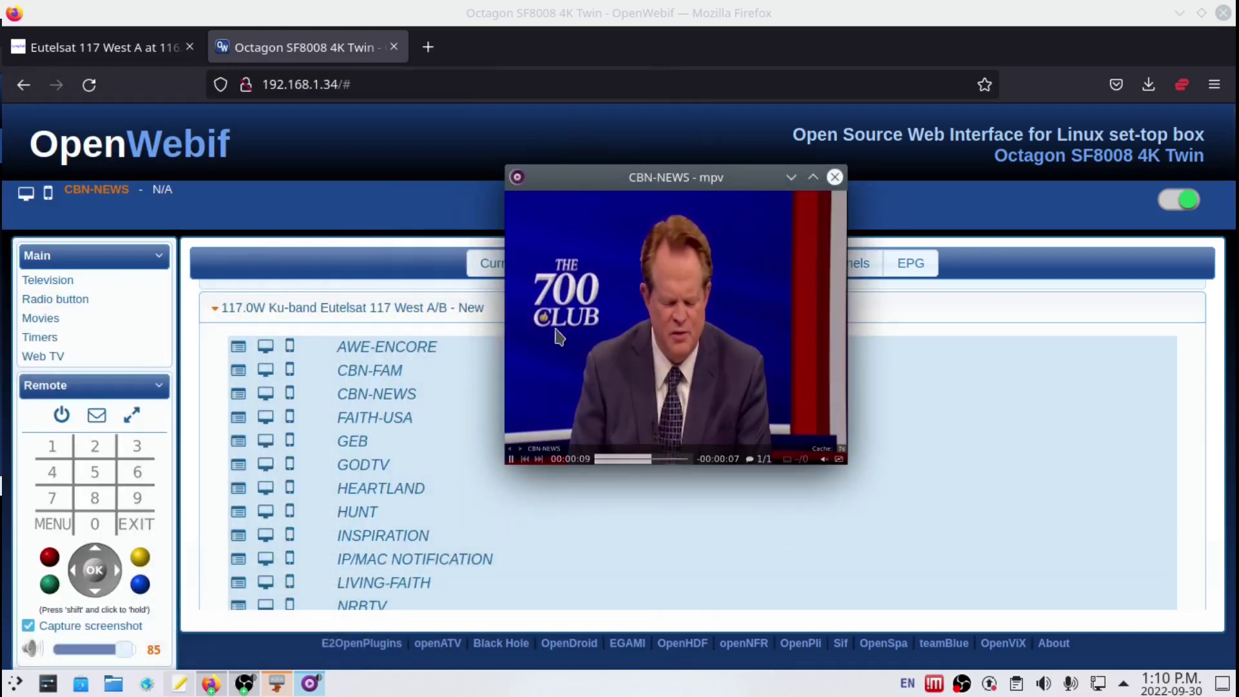
mouse_move(650, 342)
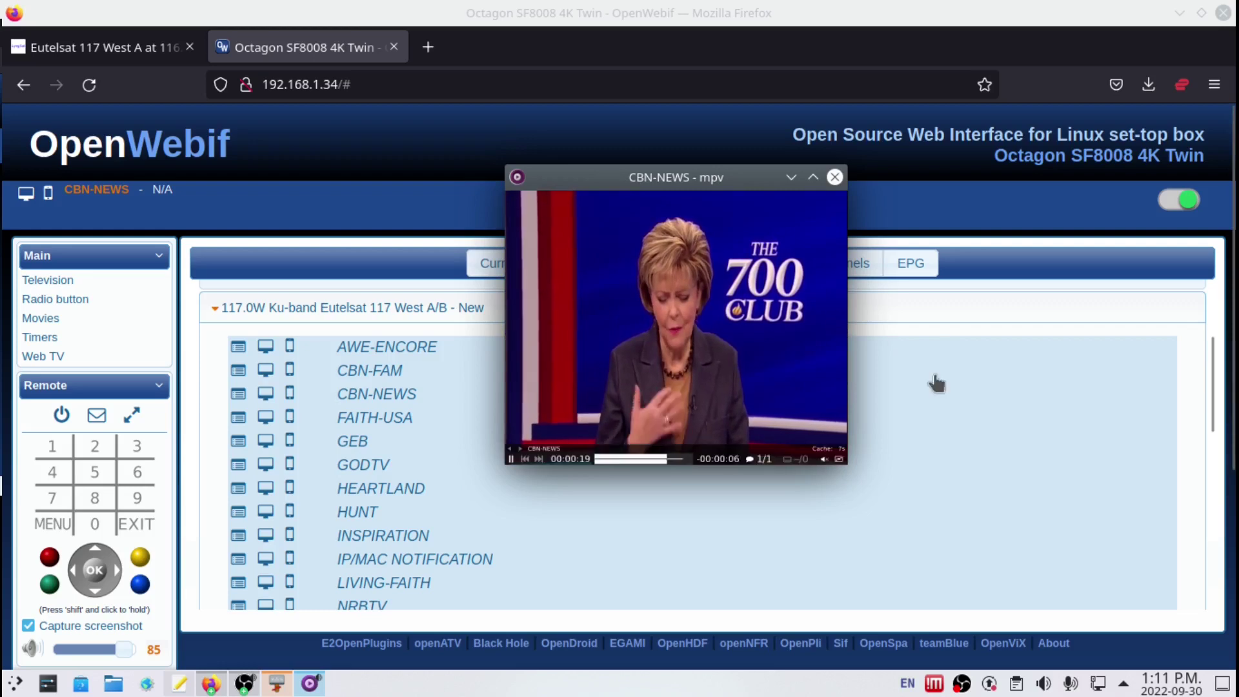
left_click_drag(639, 188, 632, 224)
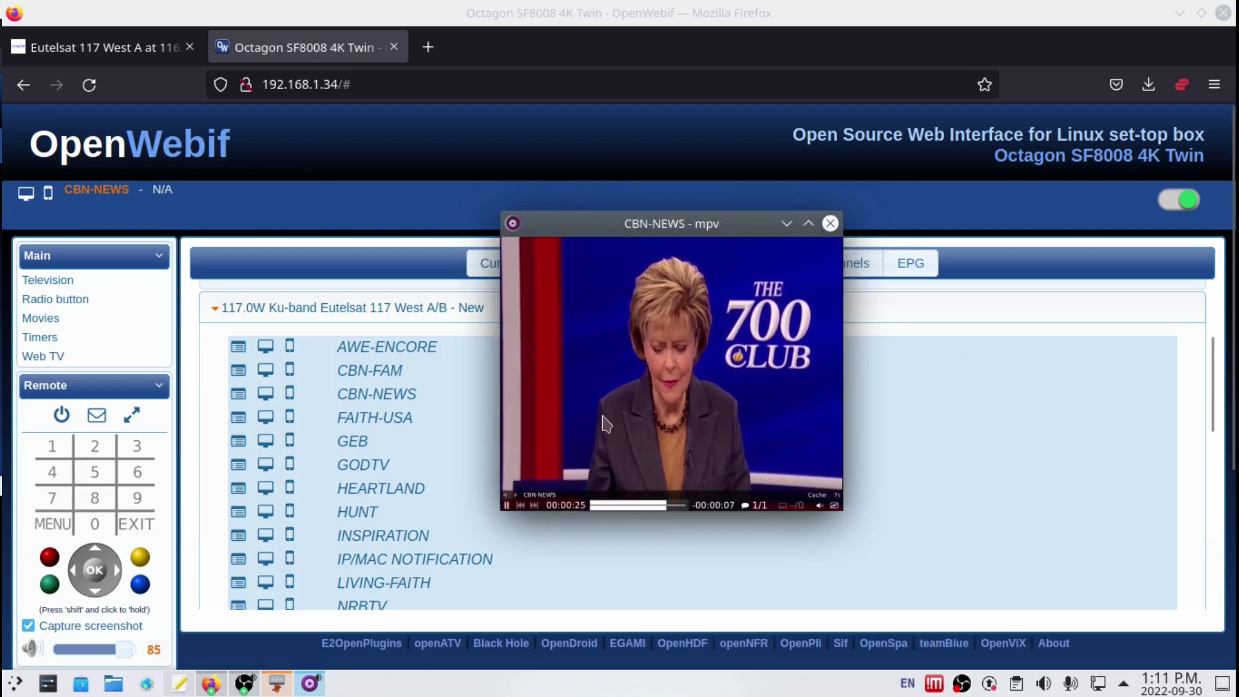
left_click(831, 224)
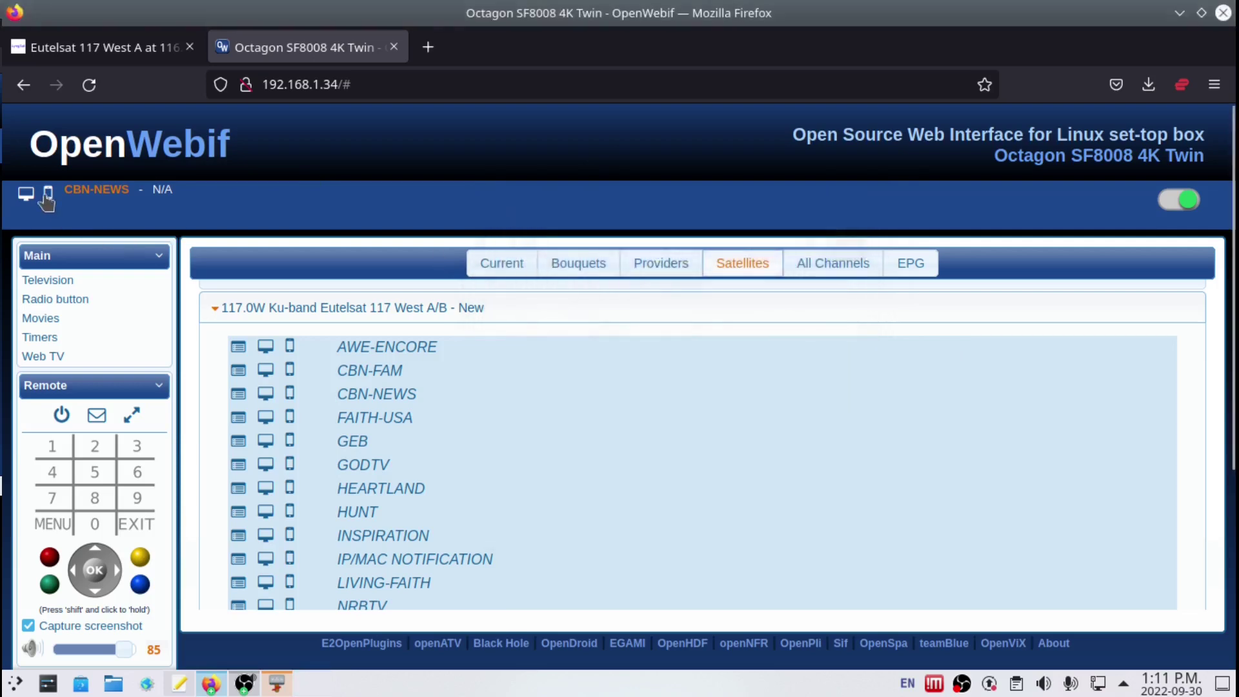
Step: Request a fresh CBN-NEWS stream, play CBN-NEWS(1).m3u8 in mpv, and reposition the player window
left_click(27, 195)
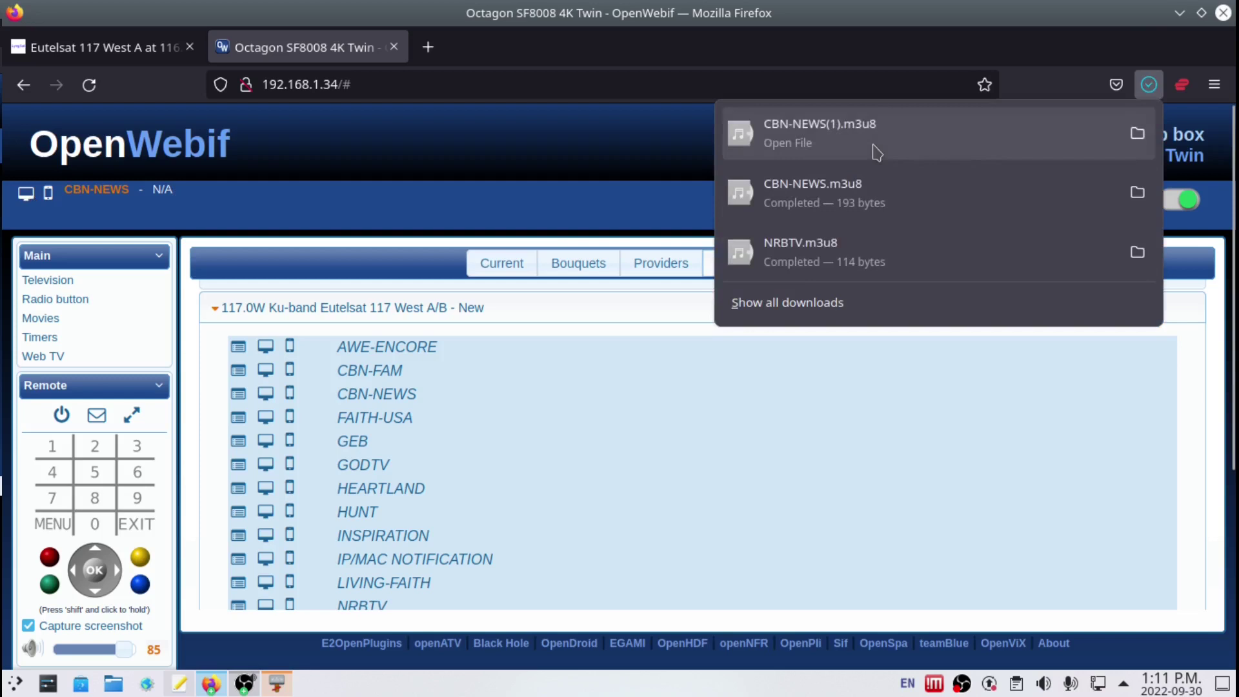
left_click(875, 145)
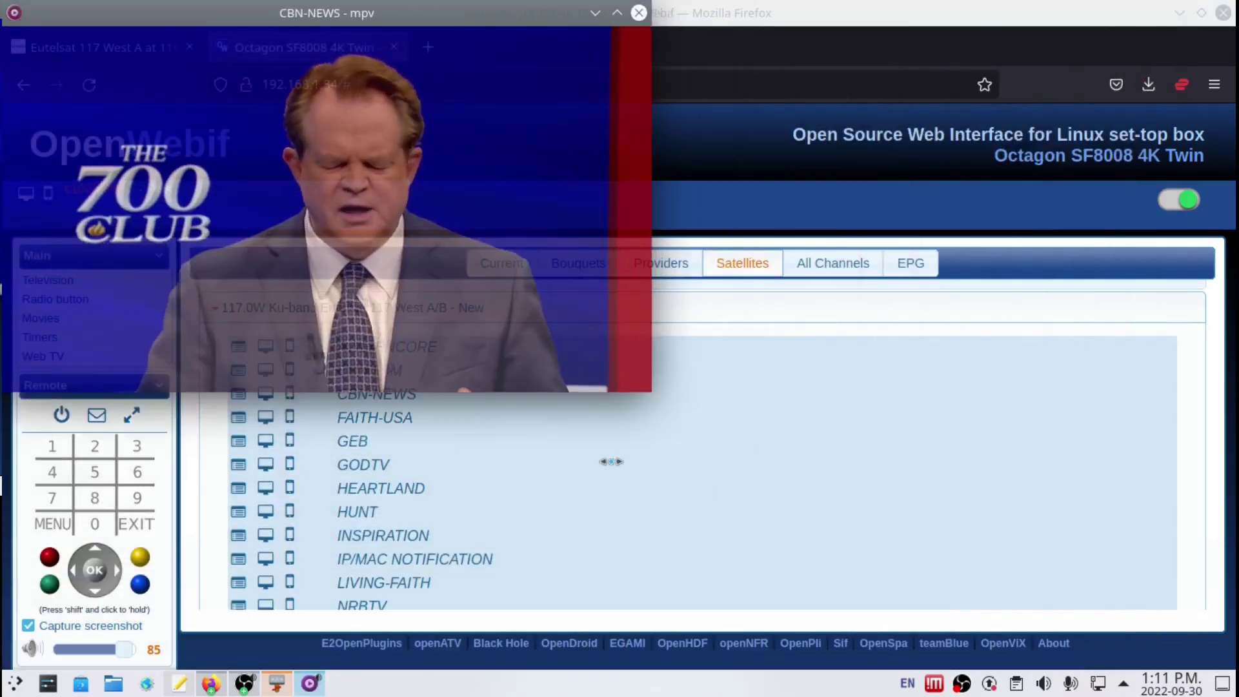
mouse_move(533, 342)
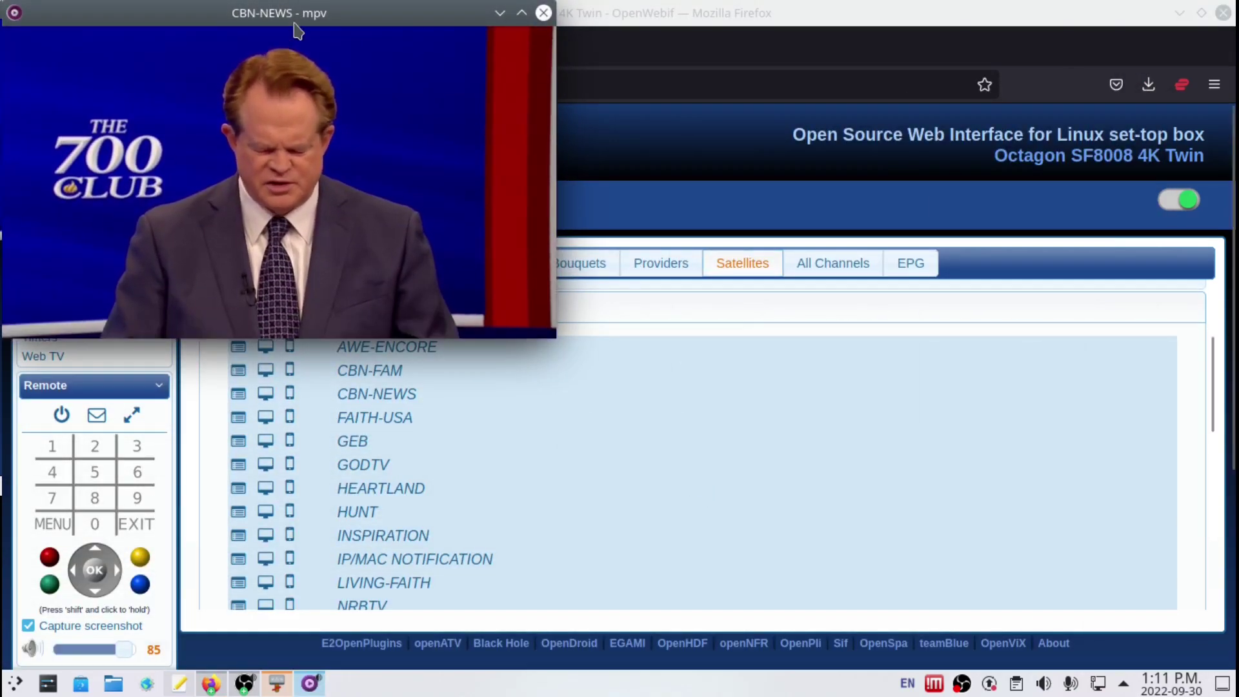
left_click_drag(302, 25, 746, 239)
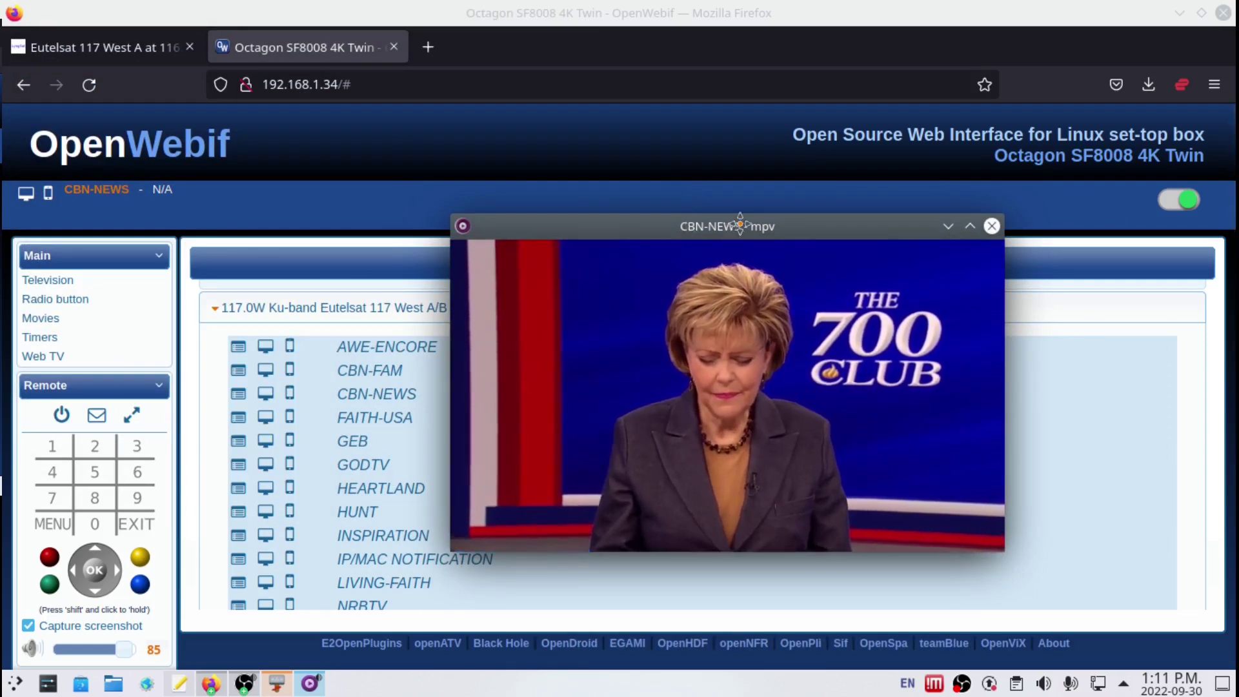
left_click_drag(731, 229, 798, 215)
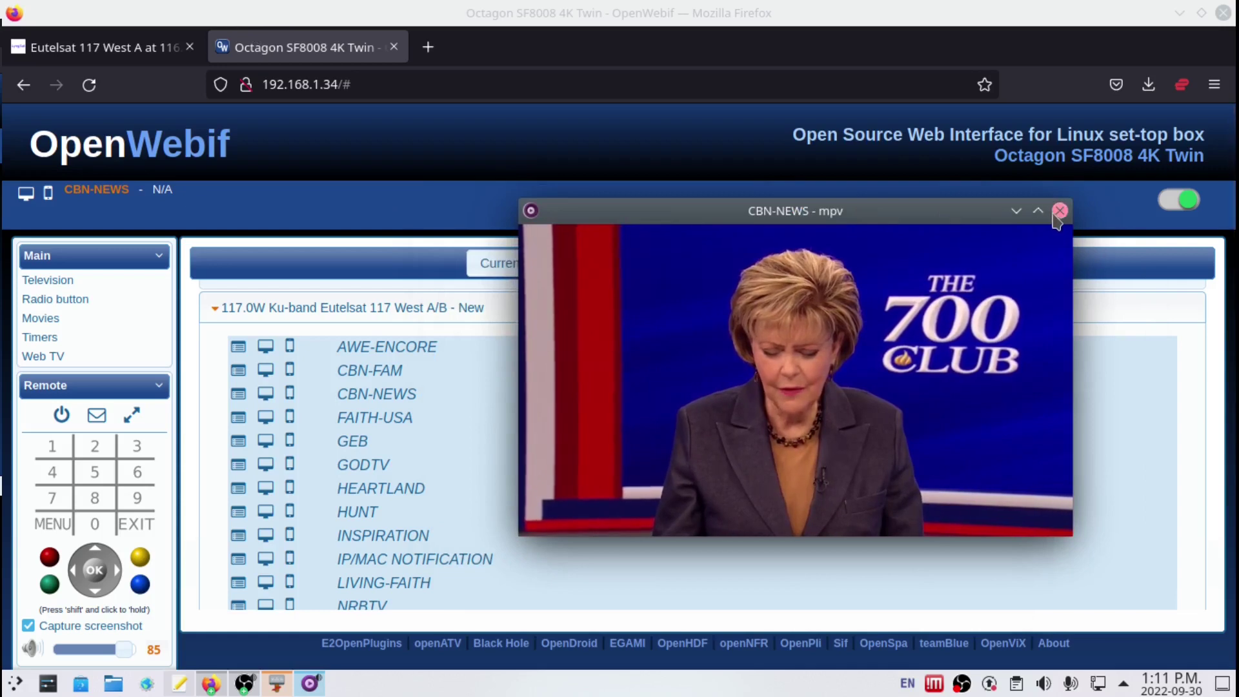
left_click_drag(860, 223, 820, 240)
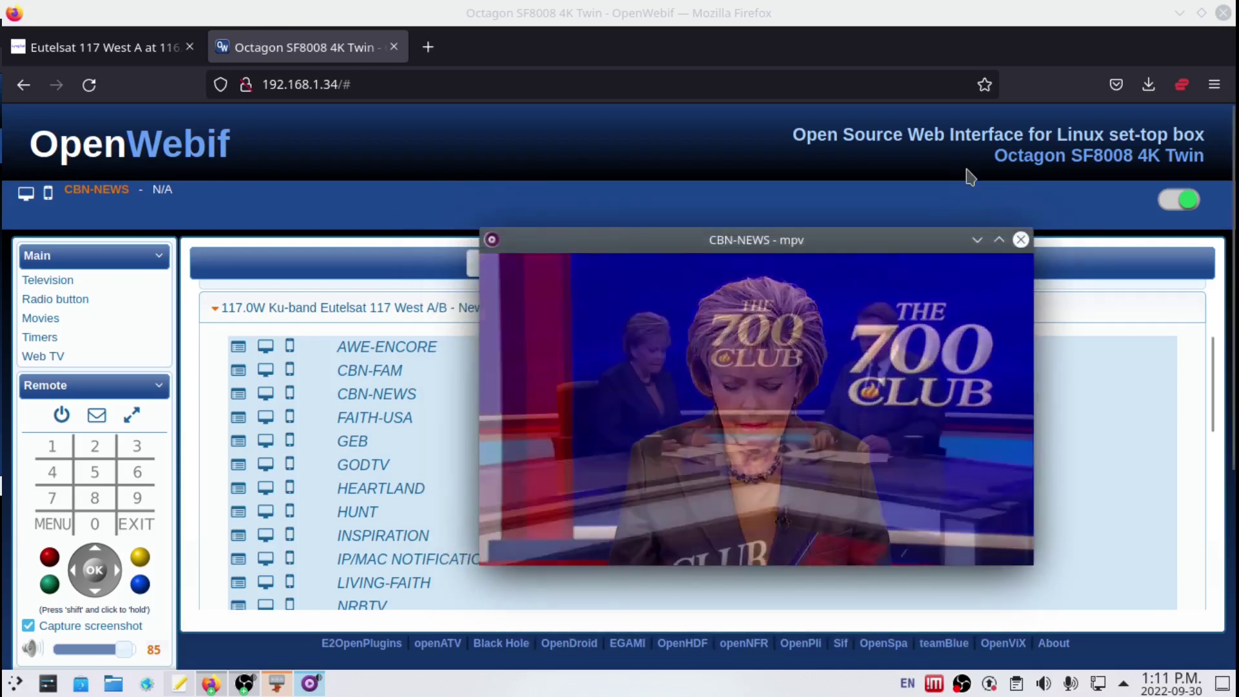
Step: Close the video, visit Radio and Movies, then open Timers and cancel the Add timer form
left_click(1021, 240)
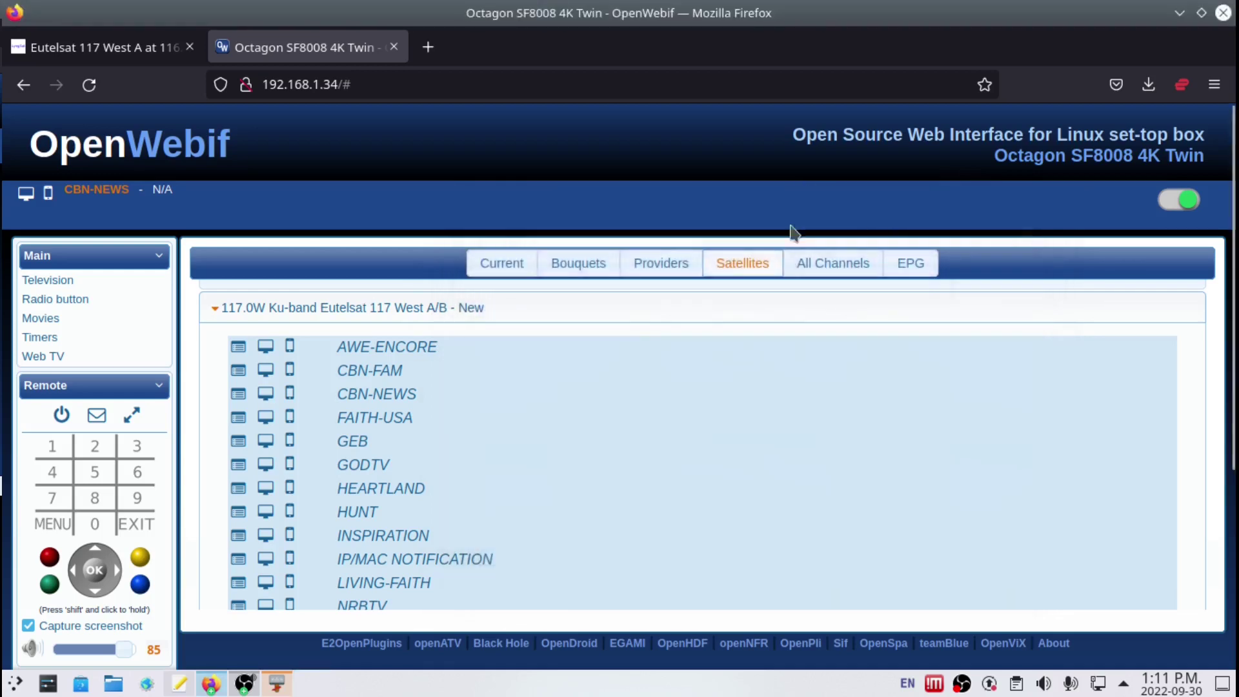
left_click(85, 306)
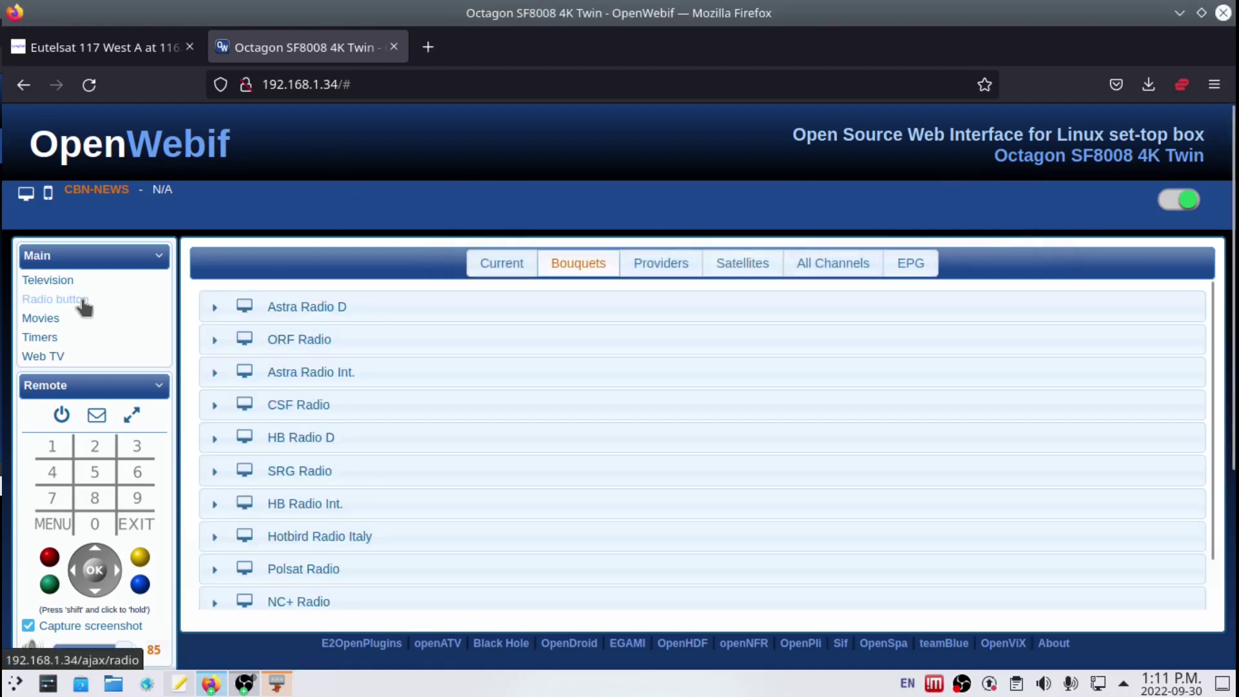
left_click(30, 320)
left_click(46, 342)
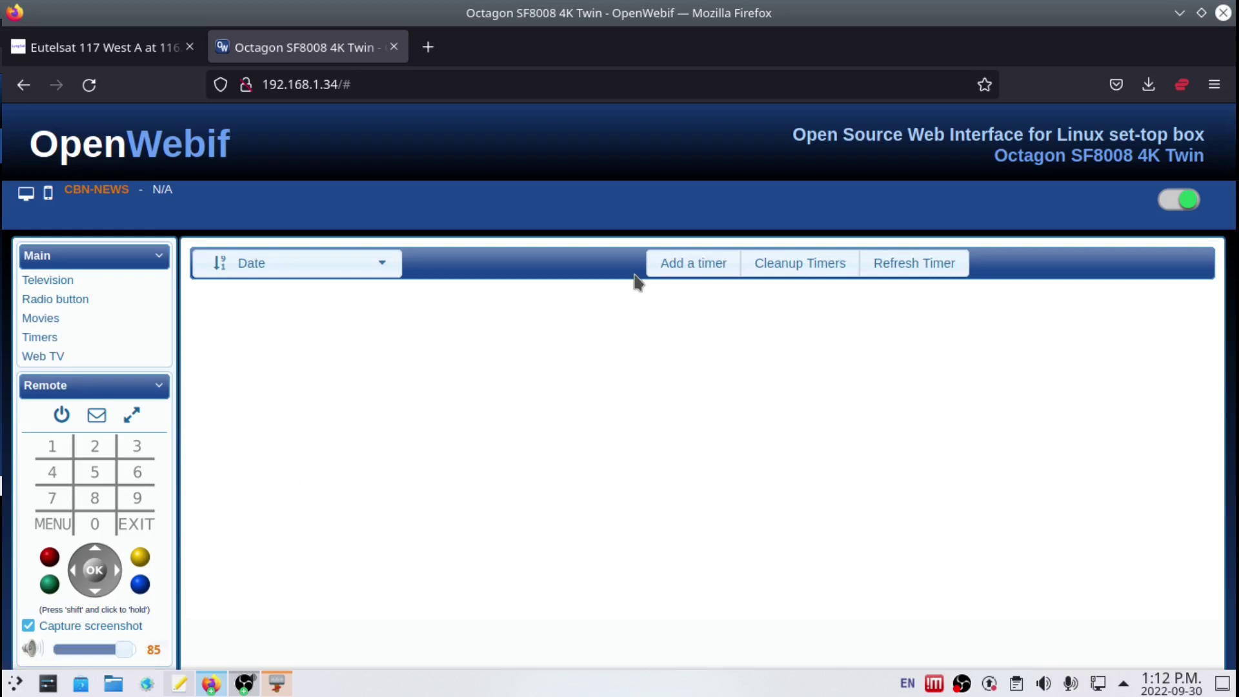
left_click(704, 266)
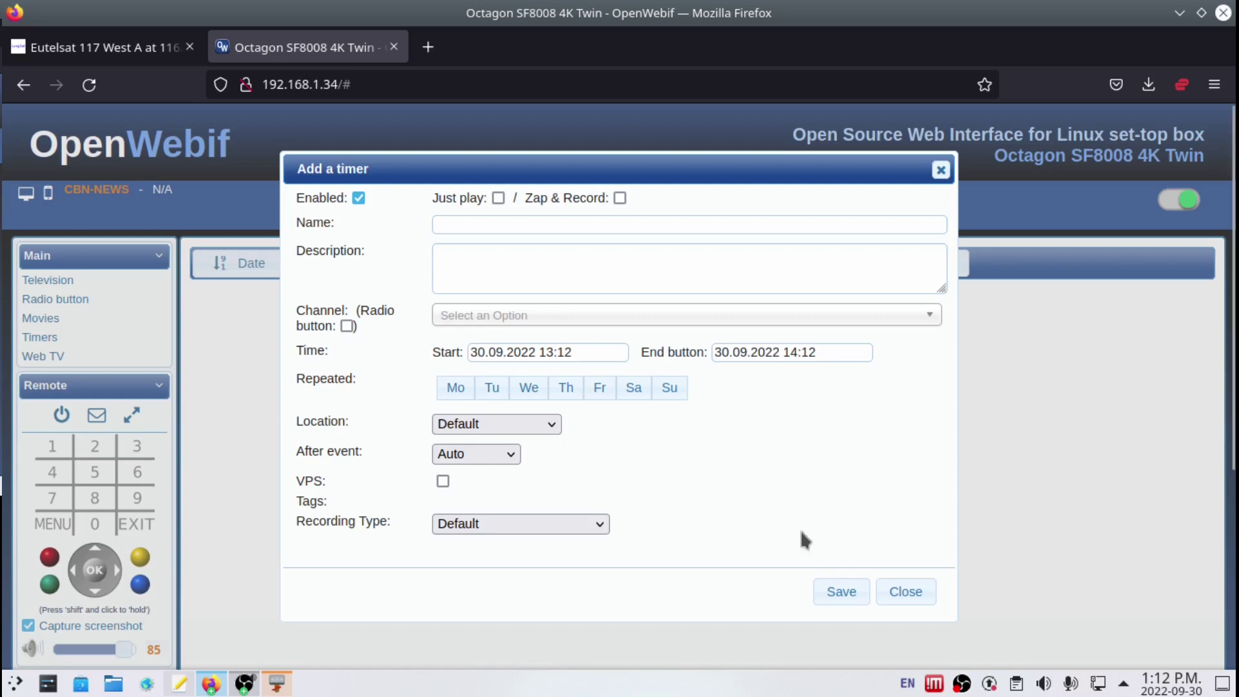
key("Escape")
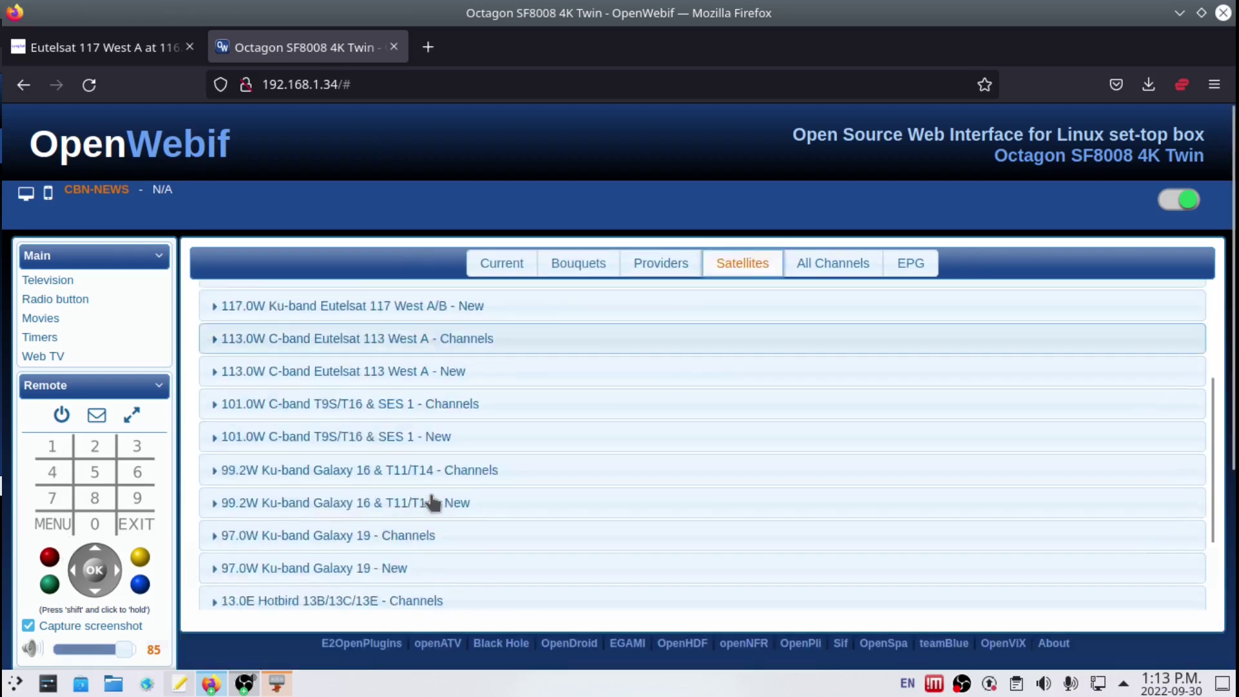
Step: Expand the 97.0W Galaxy 19 - Channels satellite group and scroll through its channel listings
scroll(429, 501, "down", 3)
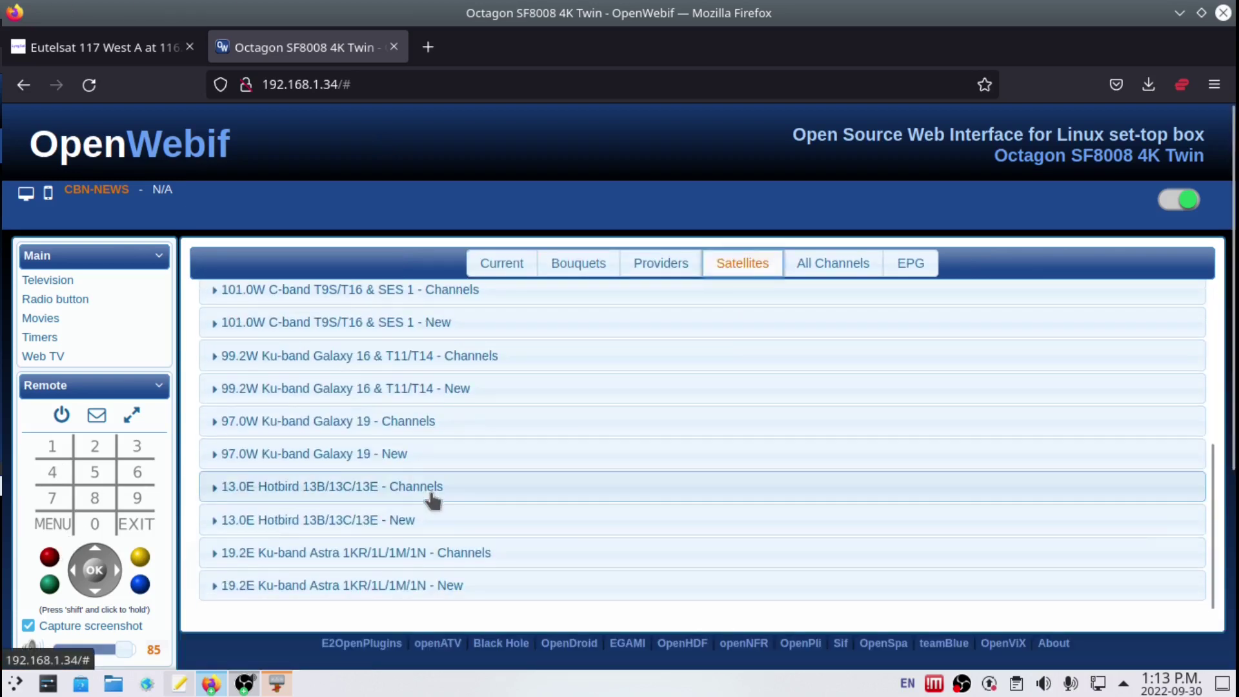
scroll(420, 501, "down", 3)
scroll(410, 500, "up", 3)
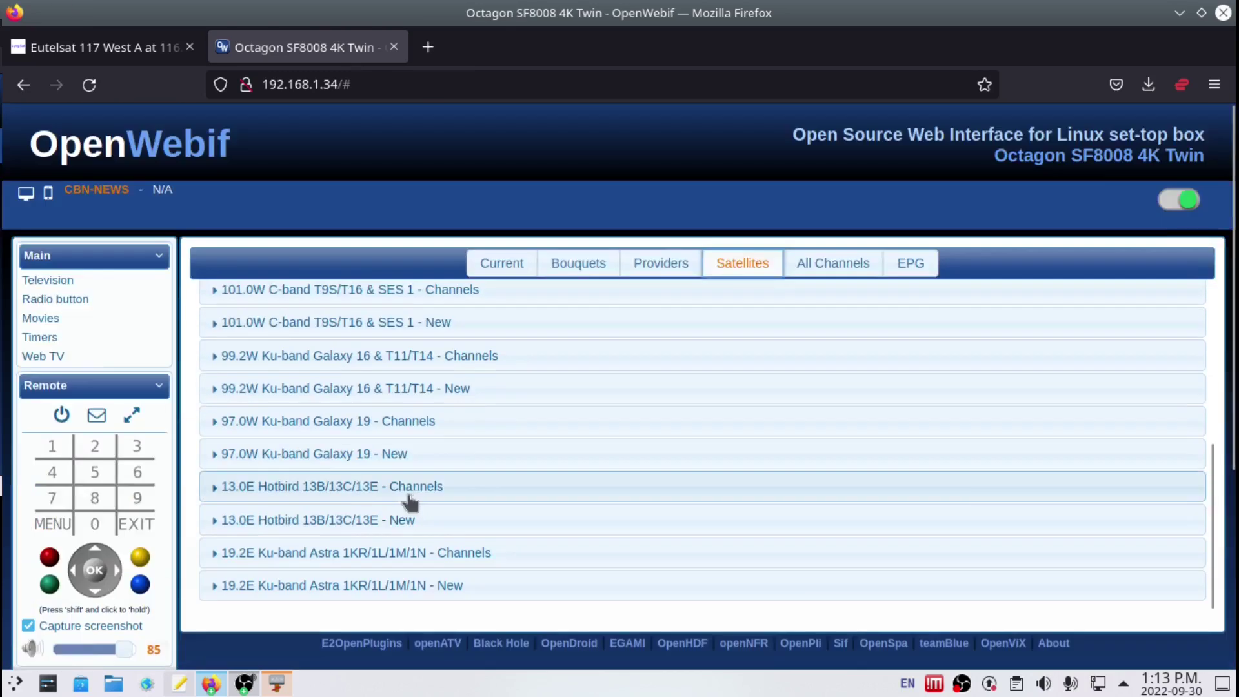
left_click(210, 424)
scroll(376, 434, "down", 20)
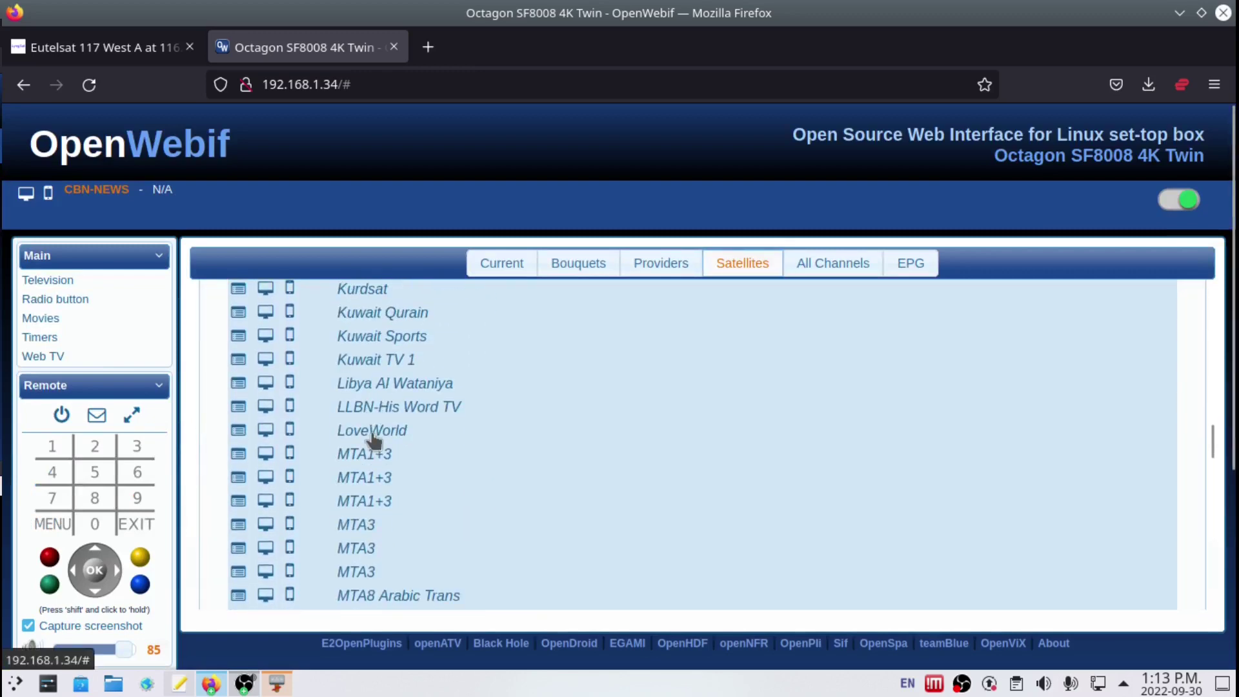
scroll(379, 435, "up", 15)
scroll(369, 448, "up", 15)
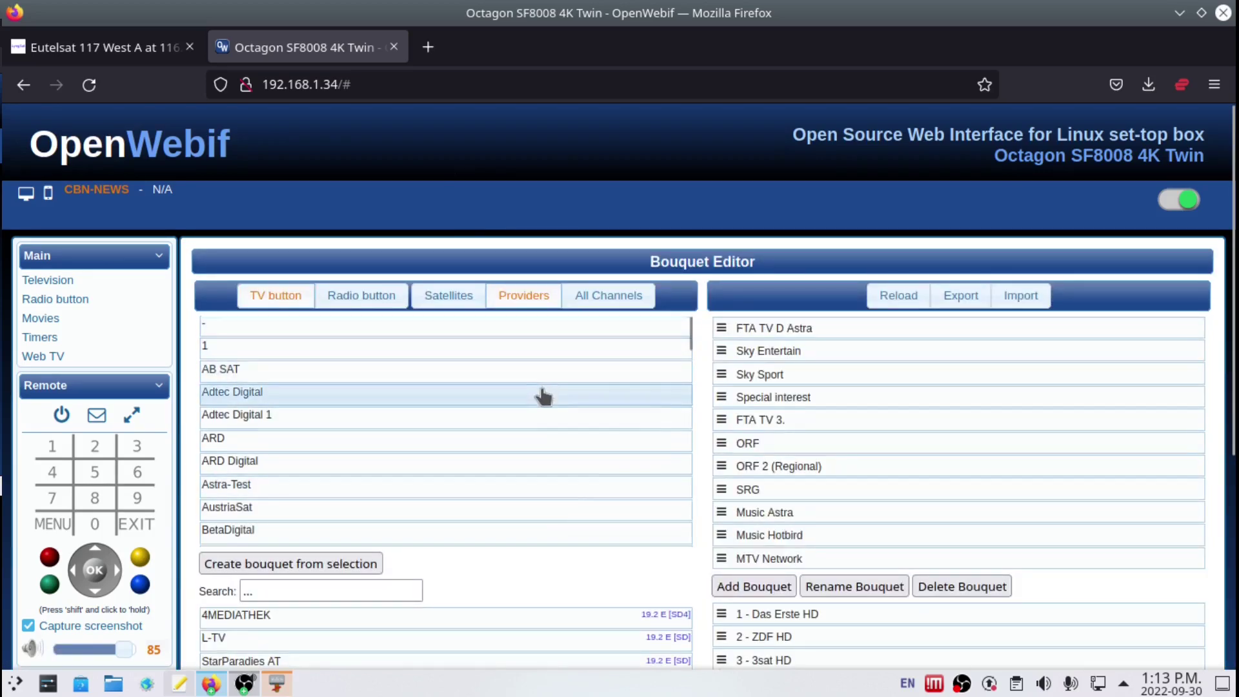
scroll(620, 400, "down", 5)
scroll(890, 482, "down", 5)
scroll(890, 482, "down", 8)
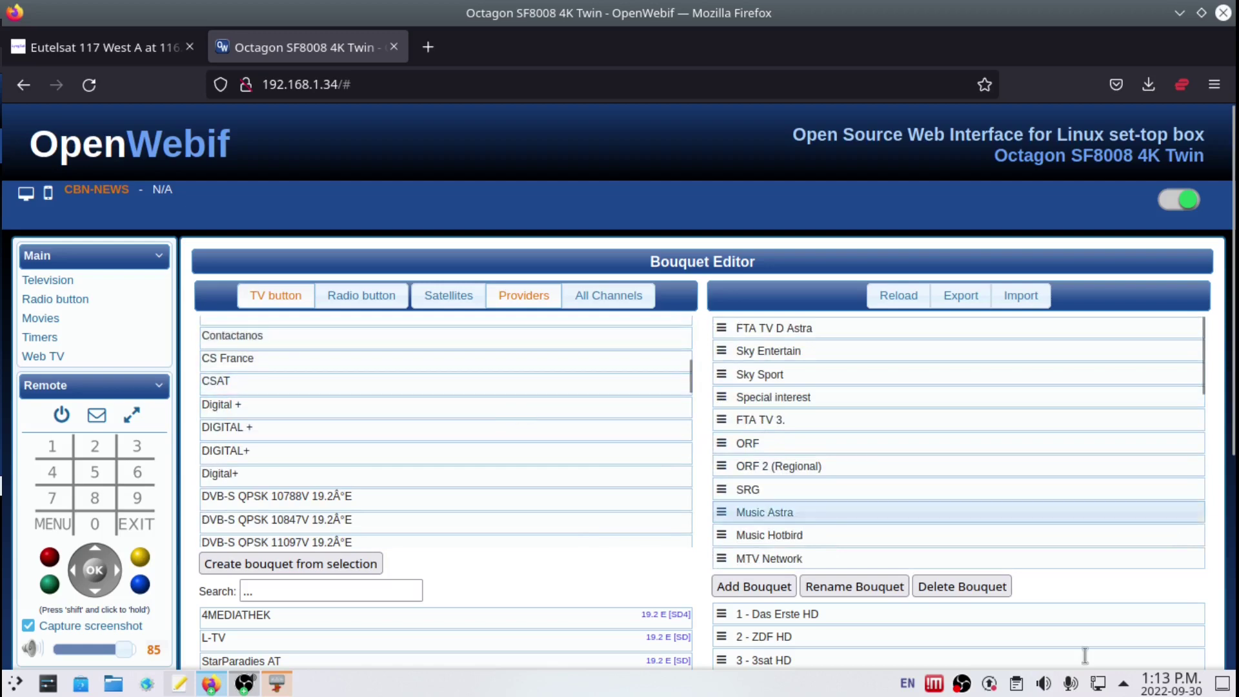
scroll(1134, 617, "down", 5)
scroll(1216, 578, "down", 5)
scroll(1217, 578, "up", 5)
scroll(1013, 625, "down", 4)
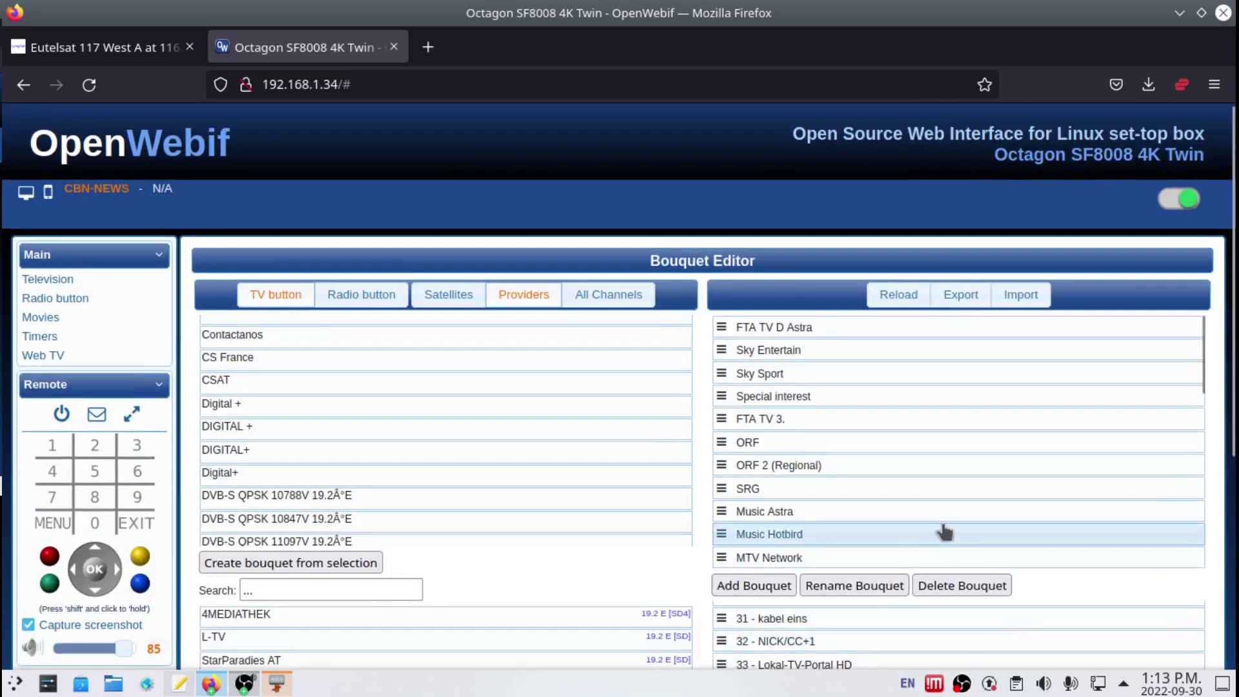
scroll(302, 407, "up", 5)
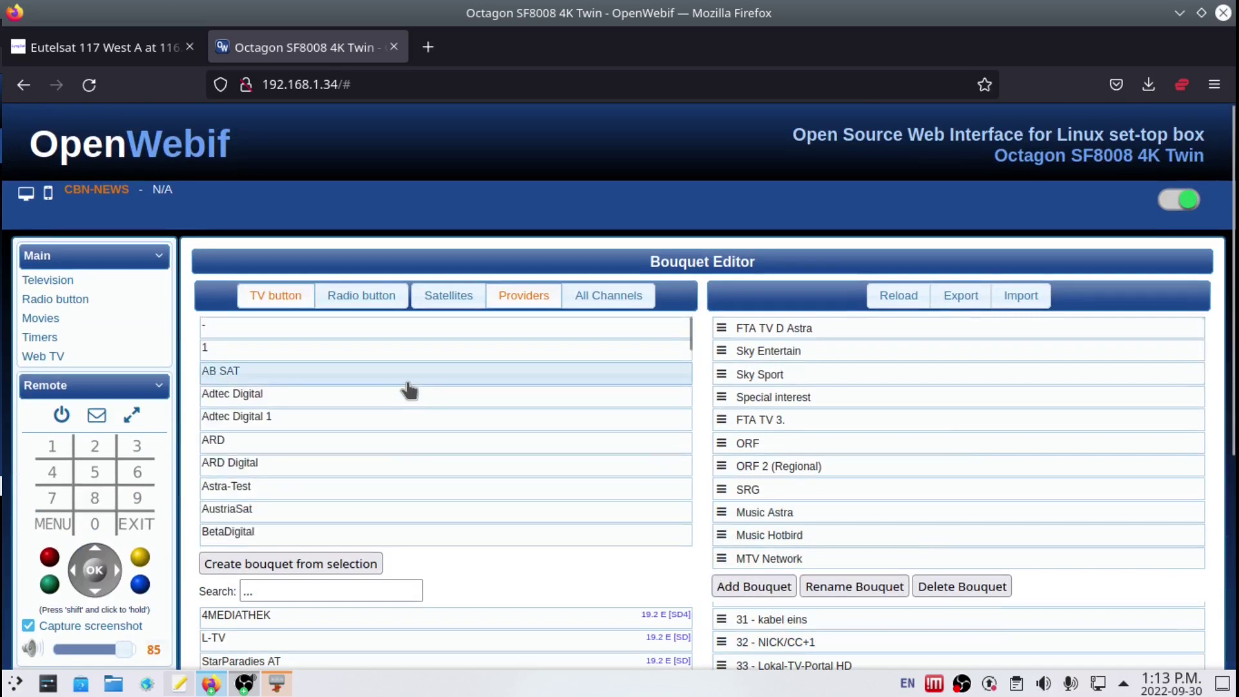